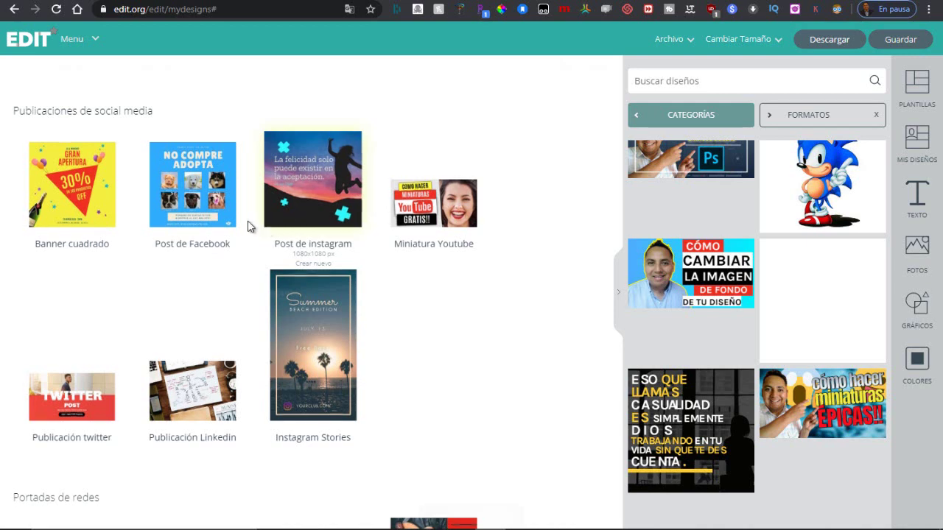
Step: Choose the Post de Facebook format and scroll its templates to the Valentine's Party card
{"action": "left_click", "coordinate": [190, 193]}
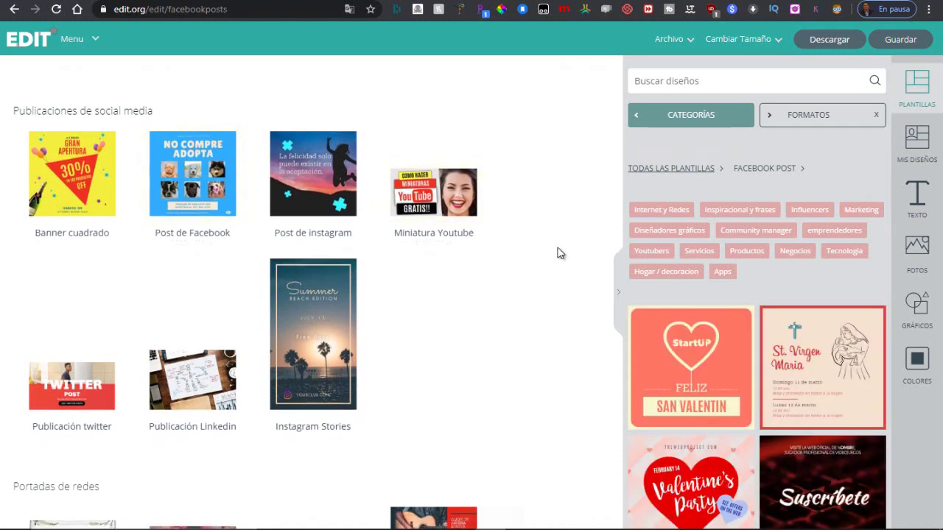
{"action": "scroll", "coordinate": [831, 318], "scroll_direction": "down", "scroll_amount": 2}
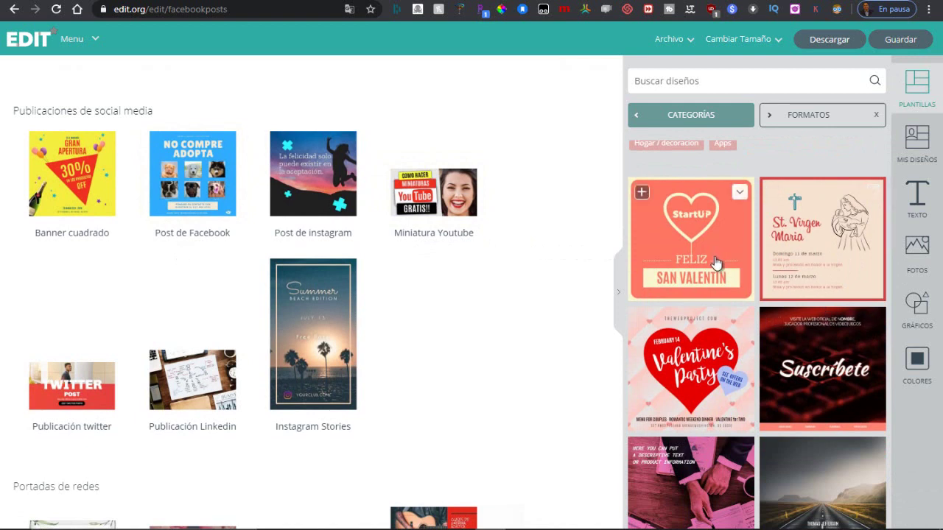
{"action": "scroll", "coordinate": [714, 258], "scroll_direction": "down", "scroll_amount": 1}
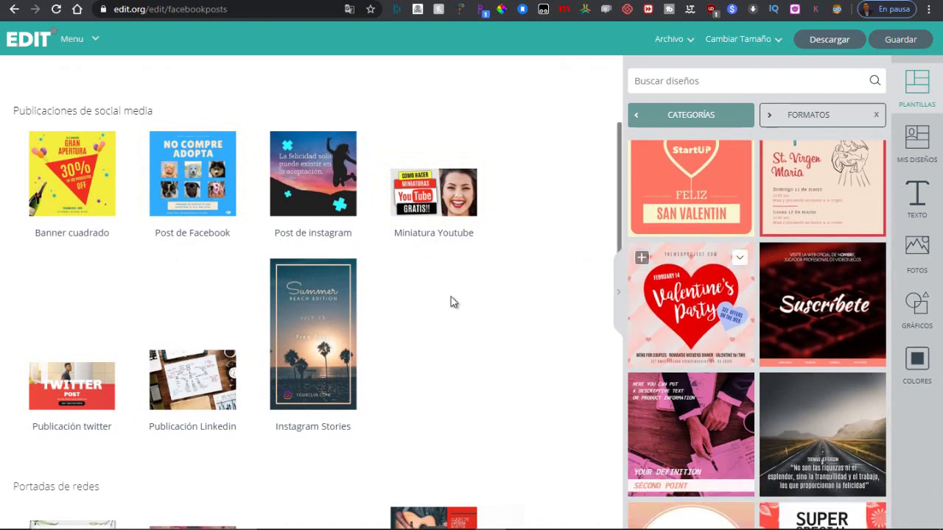
{"action": "scroll", "coordinate": [484, 302], "scroll_direction": "down", "scroll_amount": 2}
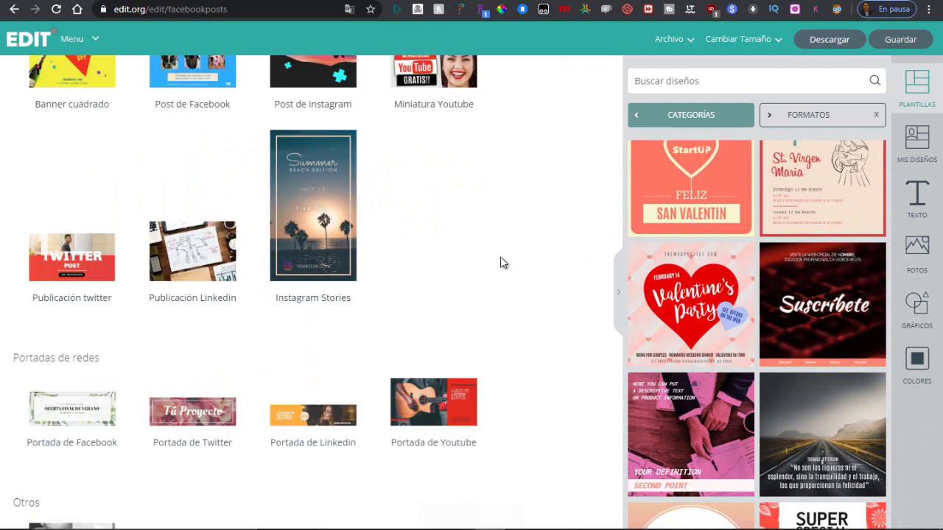
{"action": "scroll", "coordinate": [499, 265], "scroll_direction": "down", "scroll_amount": 1}
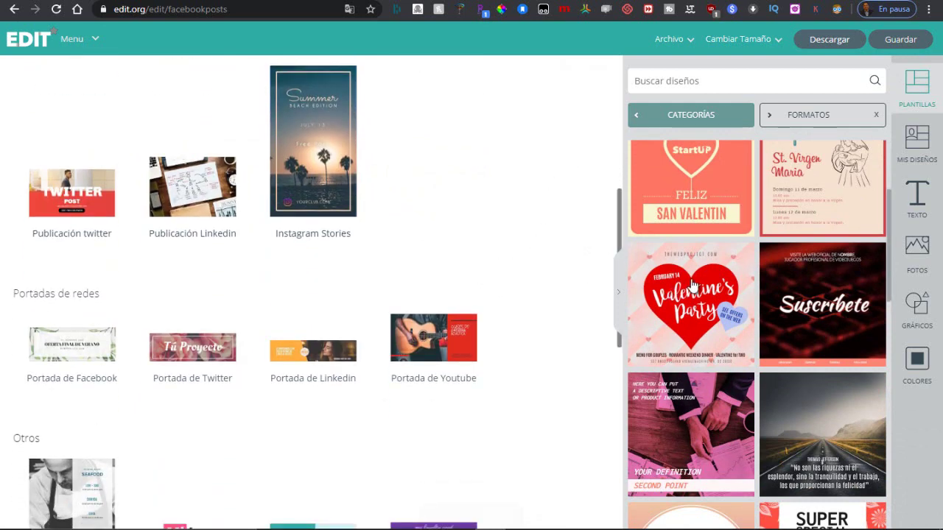
{"action": "scroll", "coordinate": [707, 293], "scroll_direction": "down", "scroll_amount": 1}
{"action": "scroll", "coordinate": [708, 294], "scroll_direction": "down", "scroll_amount": 1}
{"action": "scroll", "coordinate": [706, 296], "scroll_direction": "down", "scroll_amount": 1}
{"action": "scroll", "coordinate": [704, 301], "scroll_direction": "down", "scroll_amount": 1}
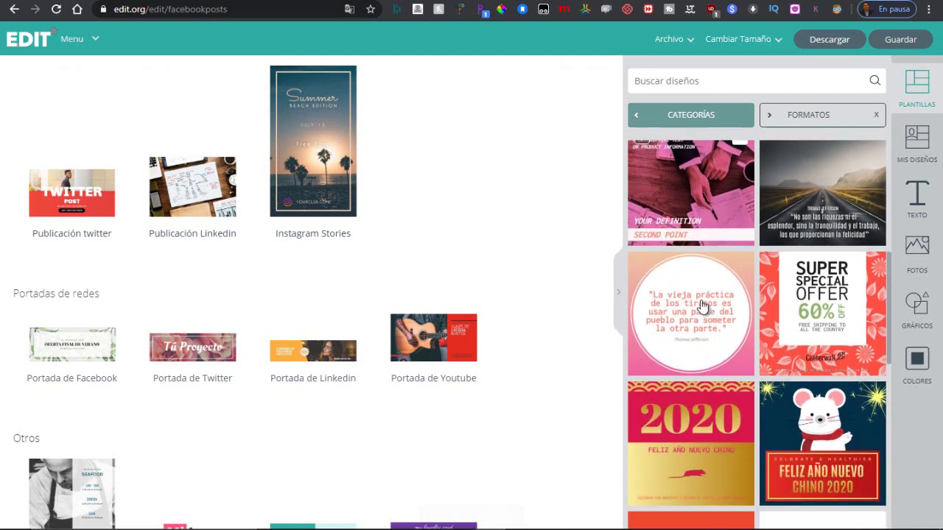
{"action": "scroll", "coordinate": [701, 305], "scroll_direction": "down", "scroll_amount": 2}
{"action": "scroll", "coordinate": [698, 302], "scroll_direction": "up", "scroll_amount": 5}
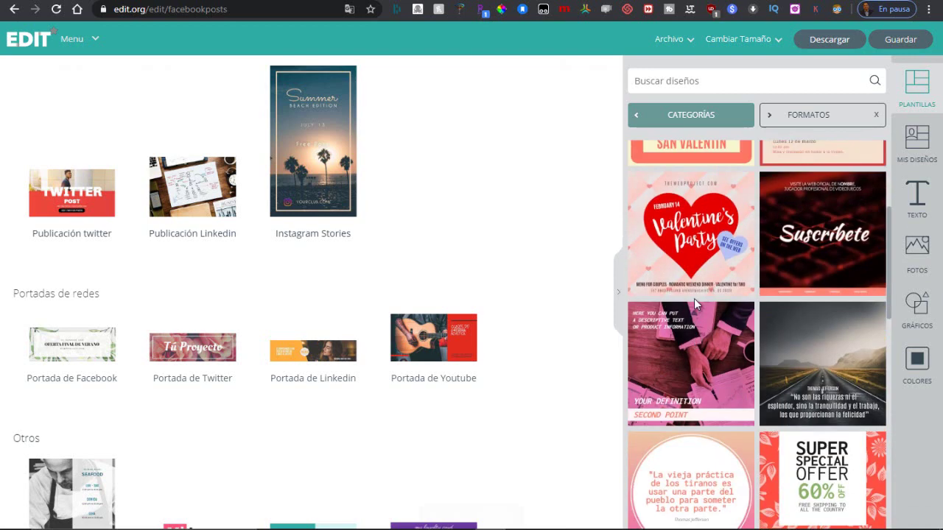
{"action": "scroll", "coordinate": [695, 300], "scroll_direction": "up", "scroll_amount": 3}
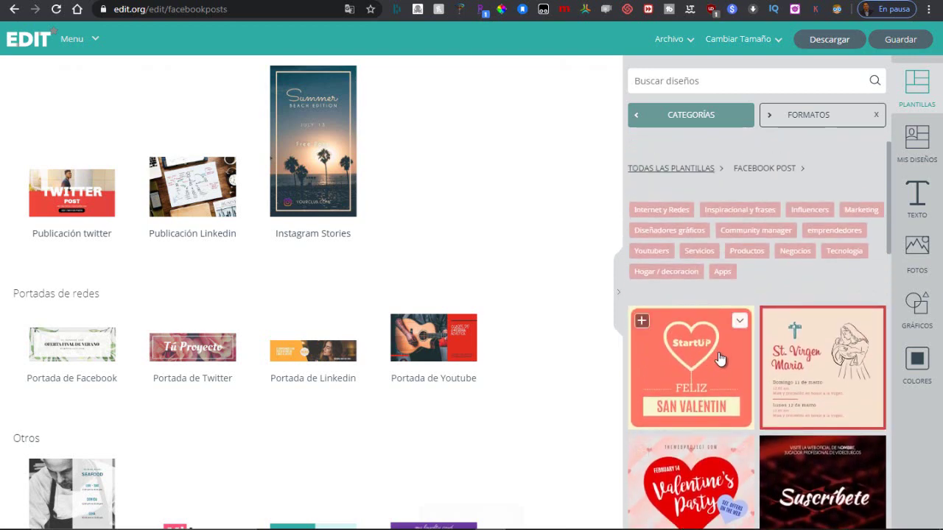
{"action": "scroll", "coordinate": [719, 359], "scroll_direction": "down", "scroll_amount": 5}
{"action": "scroll", "coordinate": [718, 360], "scroll_direction": "down", "scroll_amount": 3}
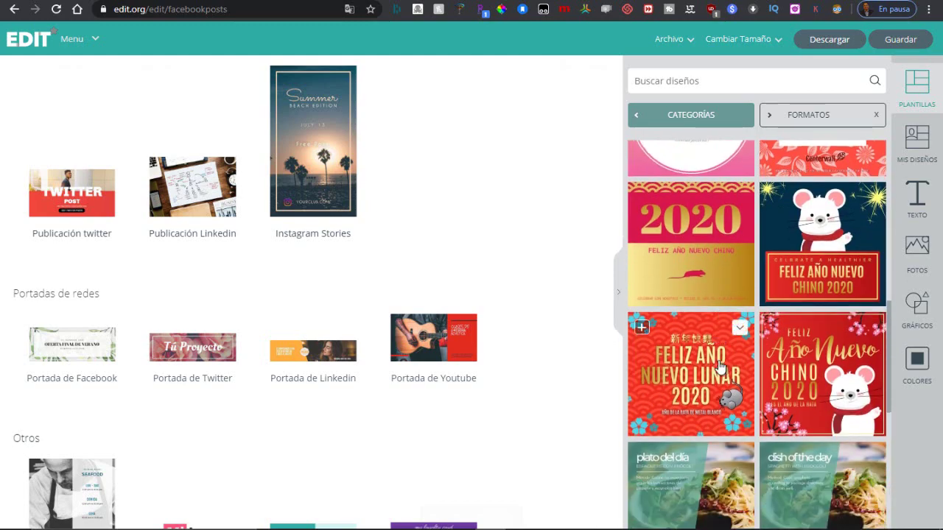
{"action": "scroll", "coordinate": [711, 363], "scroll_direction": "down", "scroll_amount": 1}
{"action": "scroll", "coordinate": [711, 362], "scroll_direction": "down", "scroll_amount": 3}
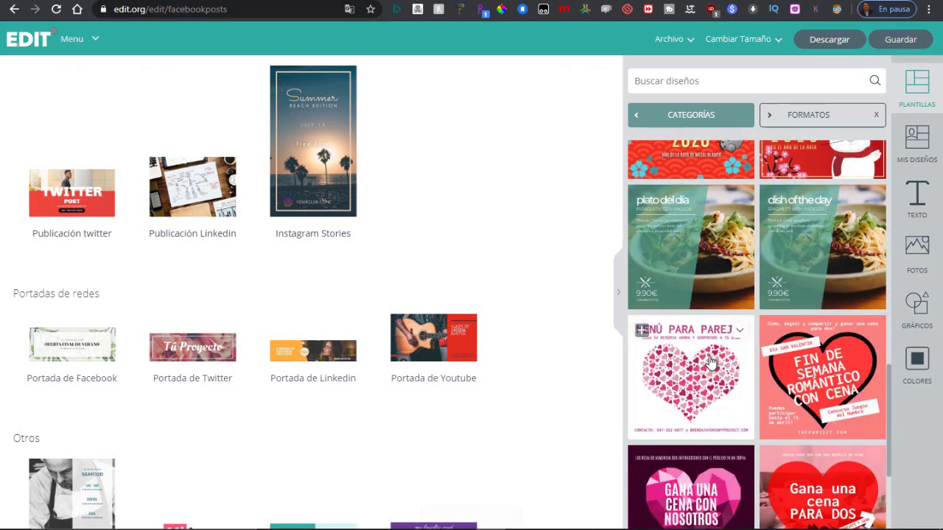
{"action": "scroll", "coordinate": [711, 361], "scroll_direction": "down", "scroll_amount": 3}
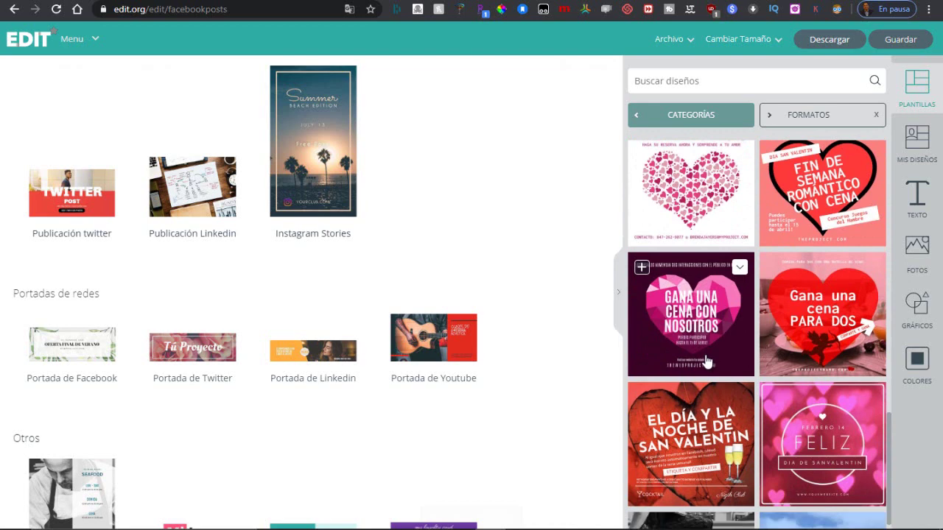
{"action": "scroll", "coordinate": [706, 361], "scroll_direction": "down", "scroll_amount": 2}
{"action": "scroll", "coordinate": [706, 361], "scroll_direction": "down", "scroll_amount": 2}
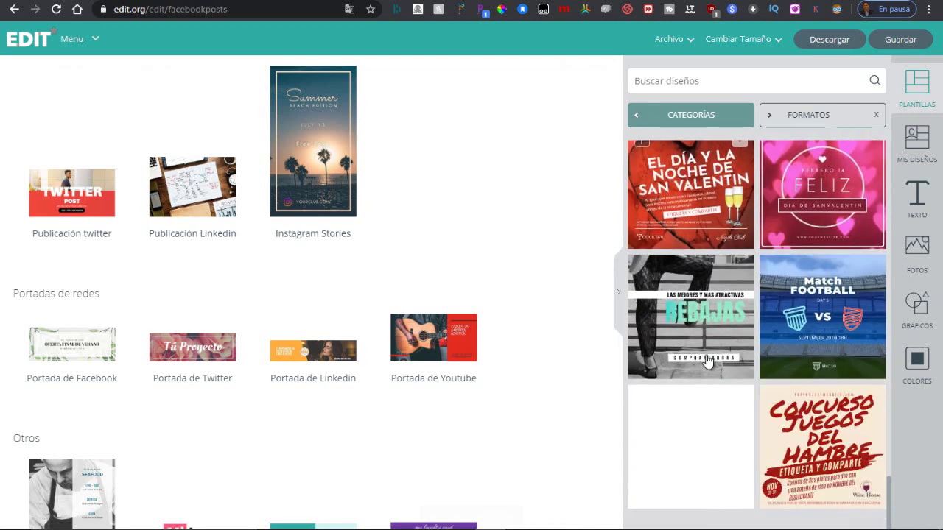
{"action": "scroll", "coordinate": [706, 361], "scroll_direction": "down", "scroll_amount": 1}
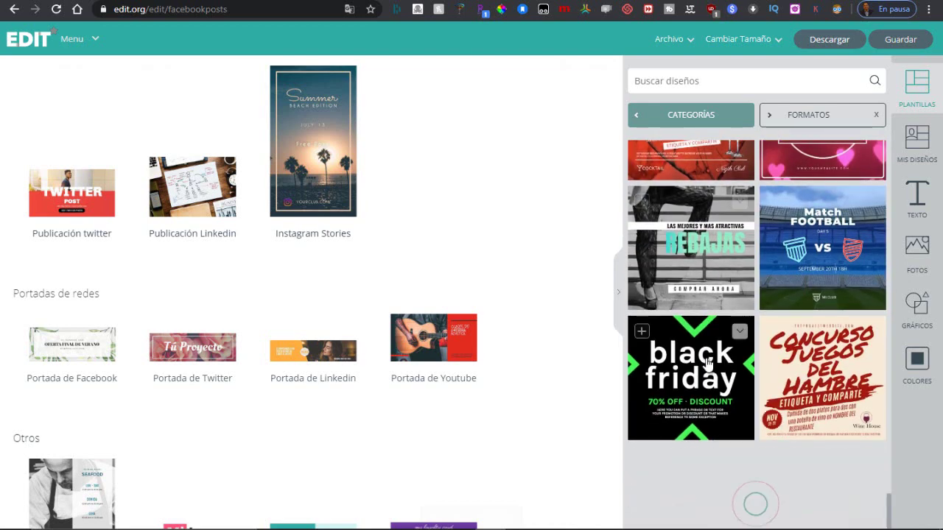
{"action": "scroll", "coordinate": [706, 361], "scroll_direction": "down", "scroll_amount": 1}
{"action": "scroll", "coordinate": [706, 354], "scroll_direction": "down", "scroll_amount": 2}
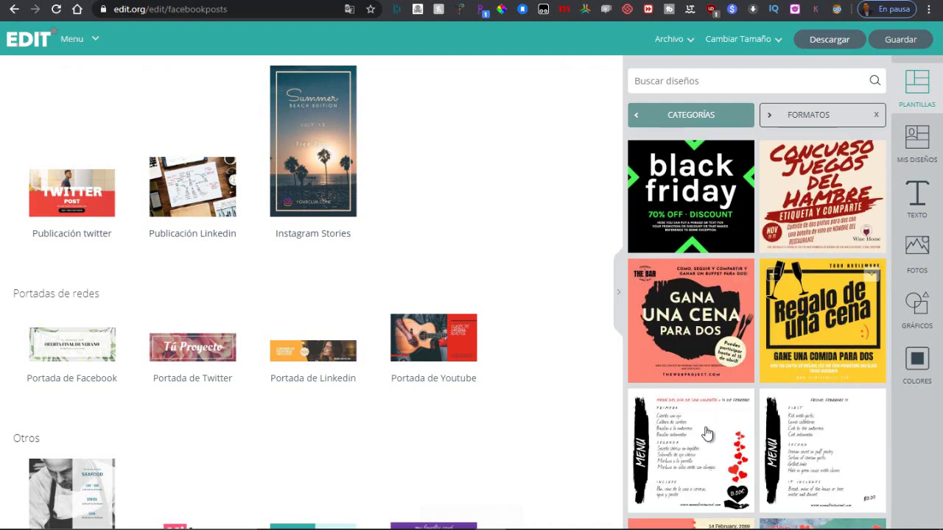
{"action": "mouse_move", "coordinate": [691, 321]}
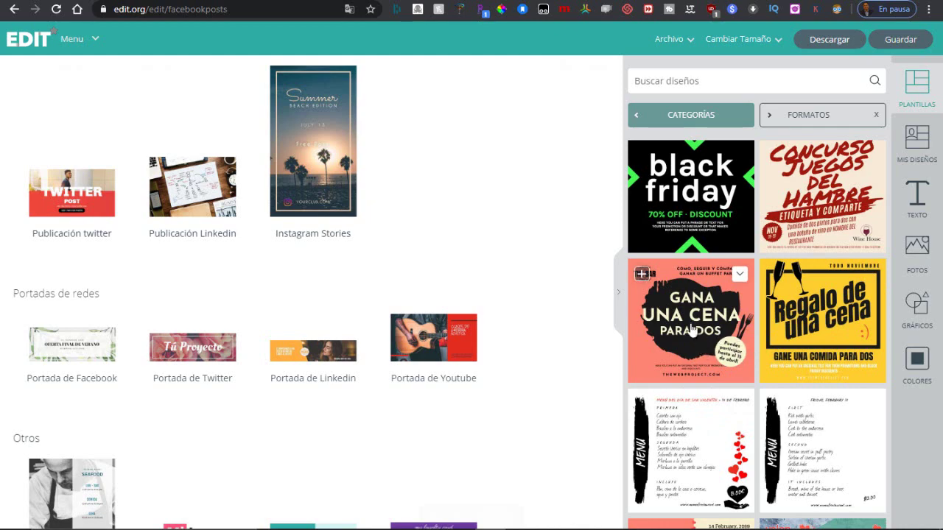
{"action": "scroll", "coordinate": [706, 429], "scroll_direction": "down", "scroll_amount": 3}
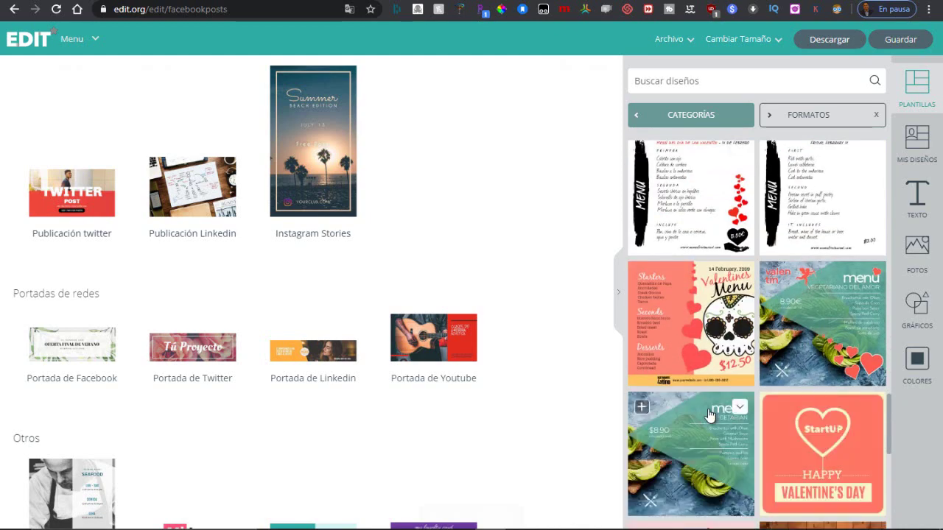
{"action": "scroll", "coordinate": [707, 420], "scroll_direction": "up", "scroll_amount": 2}
{"action": "scroll", "coordinate": [707, 416], "scroll_direction": "up", "scroll_amount": 3}
{"action": "scroll", "coordinate": [703, 391], "scroll_direction": "up", "scroll_amount": 3}
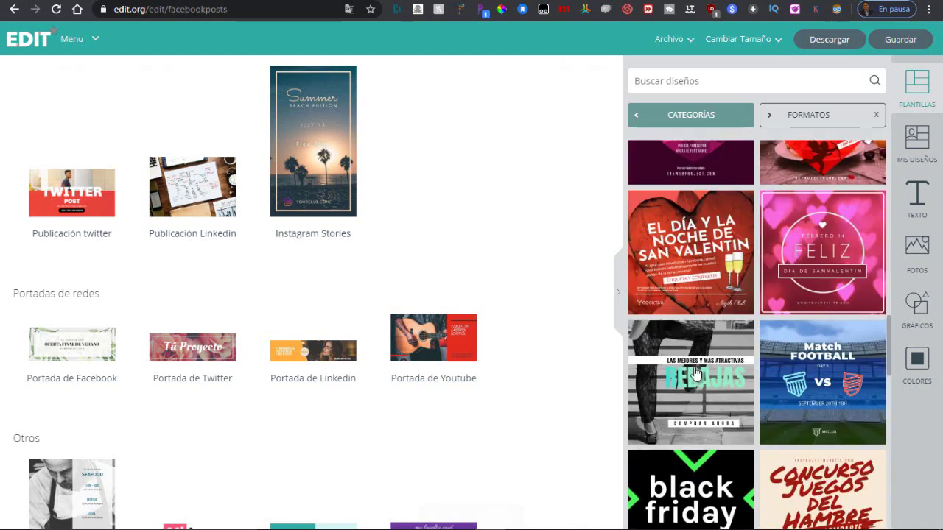
{"action": "scroll", "coordinate": [697, 361], "scroll_direction": "up", "scroll_amount": 2}
{"action": "scroll", "coordinate": [696, 363], "scroll_direction": "up", "scroll_amount": 1}
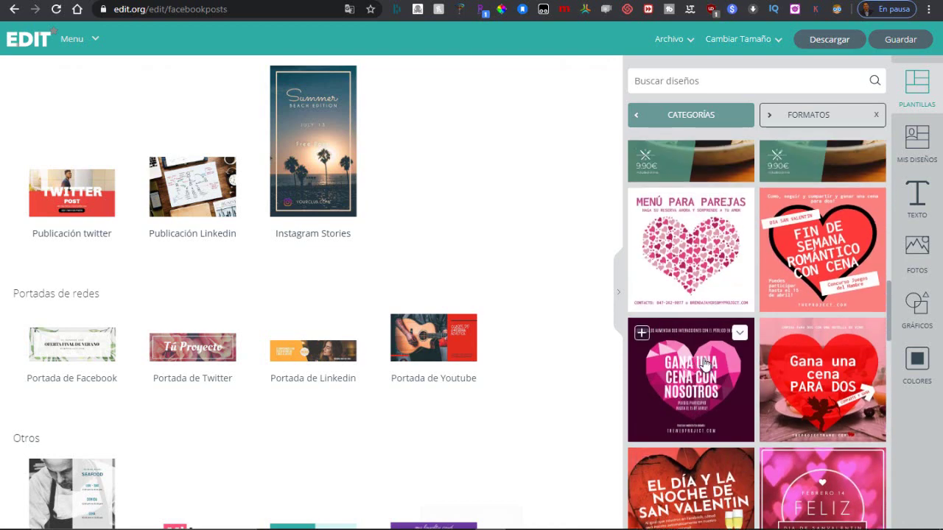
{"action": "scroll", "coordinate": [703, 364], "scroll_direction": "up", "scroll_amount": 1}
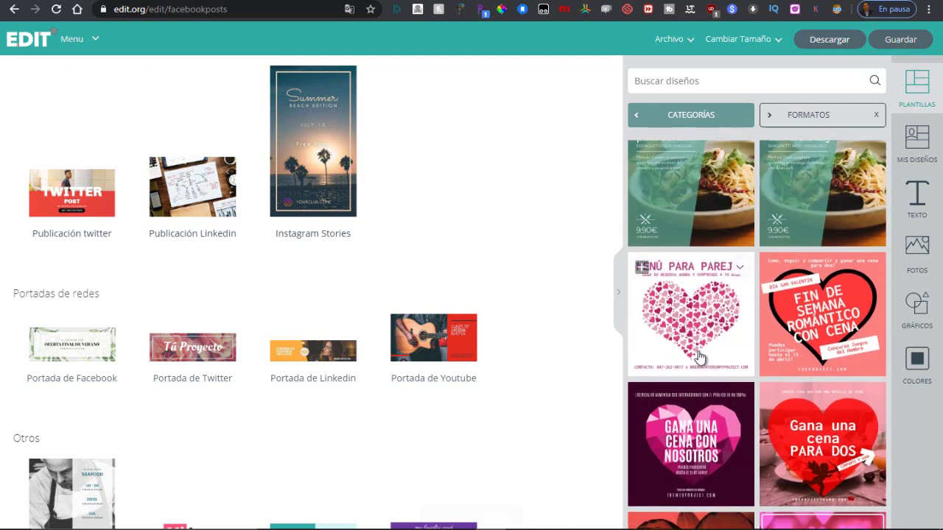
{"action": "scroll", "coordinate": [698, 355], "scroll_direction": "up", "scroll_amount": 2}
{"action": "scroll", "coordinate": [698, 355], "scroll_direction": "up", "scroll_amount": 1}
{"action": "scroll", "coordinate": [697, 355], "scroll_direction": "up", "scroll_amount": 2}
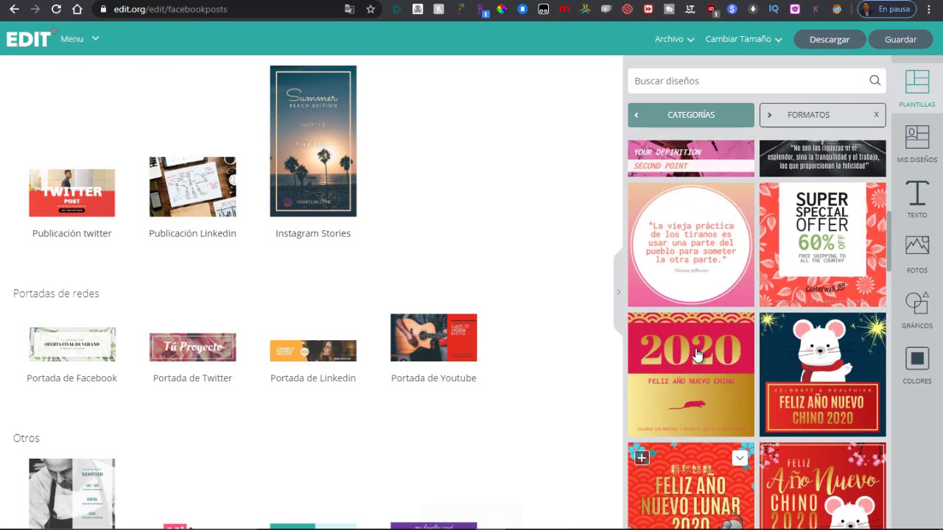
{"action": "scroll", "coordinate": [696, 355], "scroll_direction": "up", "scroll_amount": 1}
{"action": "scroll", "coordinate": [696, 354], "scroll_direction": "up", "scroll_amount": 1}
{"action": "scroll", "coordinate": [695, 355], "scroll_direction": "up", "scroll_amount": 1}
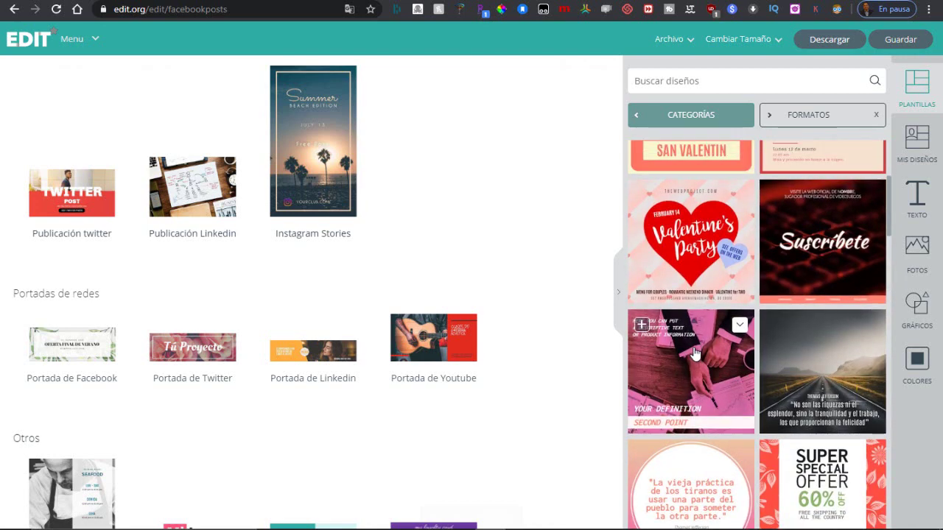
Step: Open the Valentine's Party template and check its date, headline, offers, menu and address texts
{"action": "left_click", "coordinate": [686, 235]}
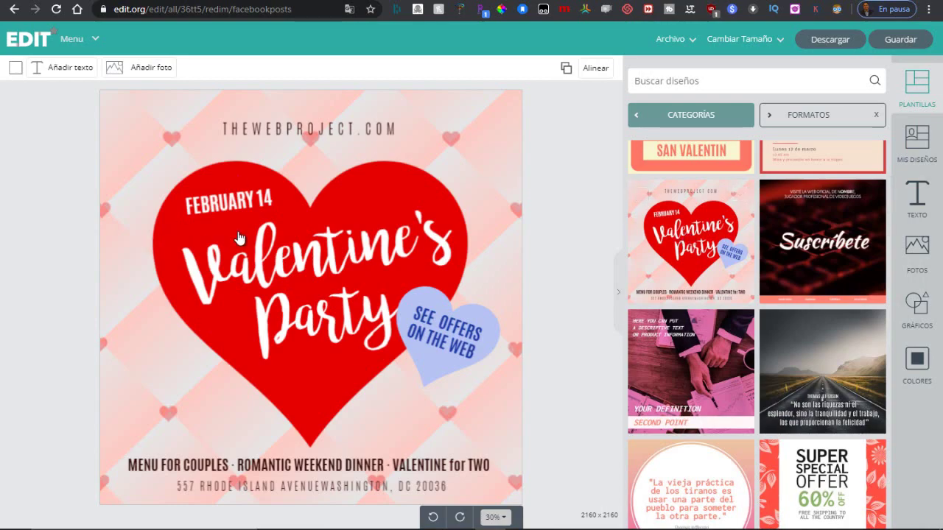
{"action": "left_click", "coordinate": [310, 132]}
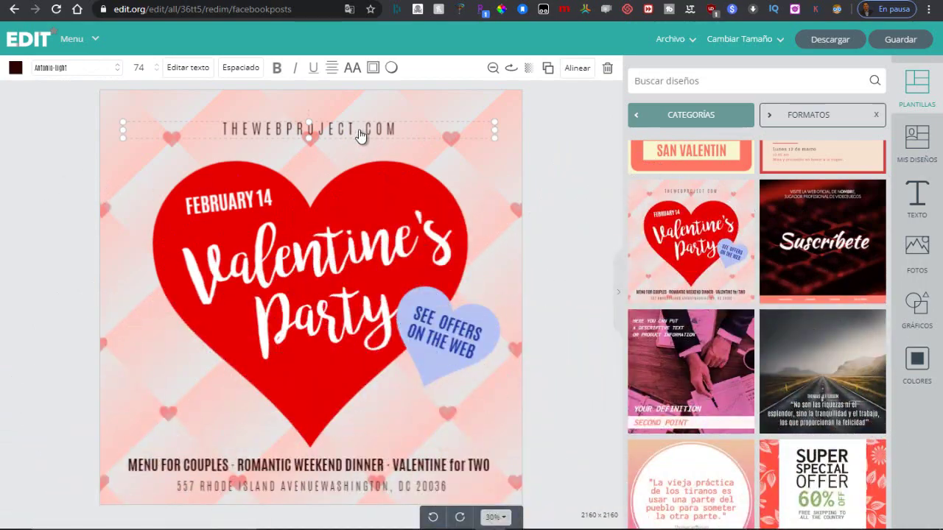
{"action": "left_click", "coordinate": [218, 208]}
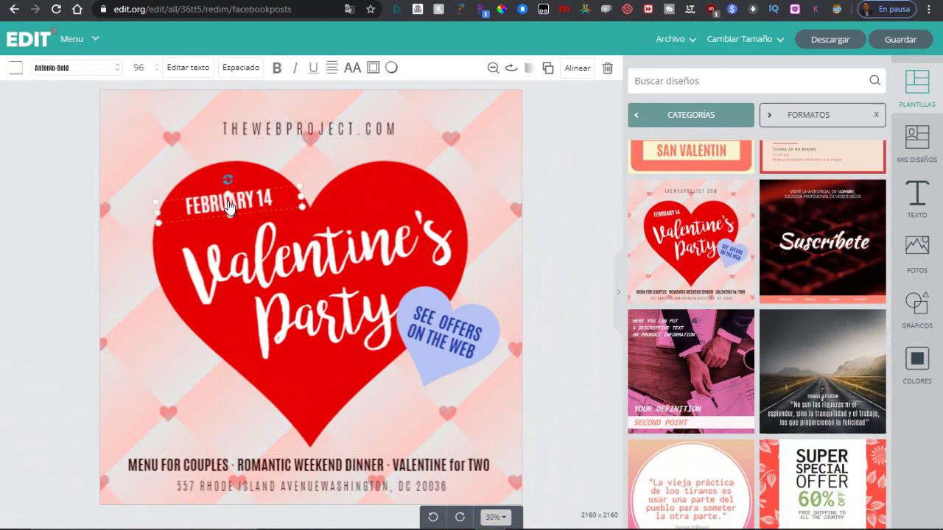
{"action": "left_click", "coordinate": [332, 254]}
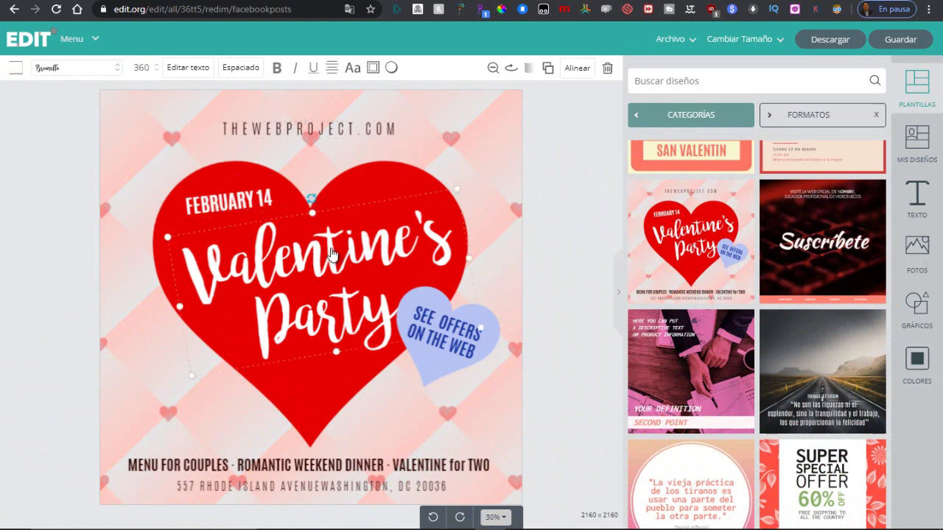
{"action": "left_click", "coordinate": [440, 329]}
{"action": "left_click", "coordinate": [273, 472]}
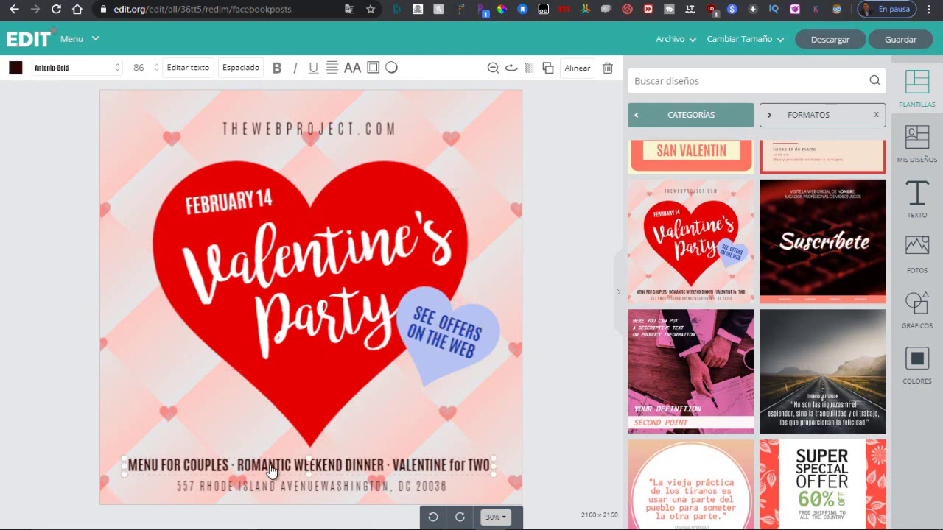
{"action": "left_click", "coordinate": [269, 488]}
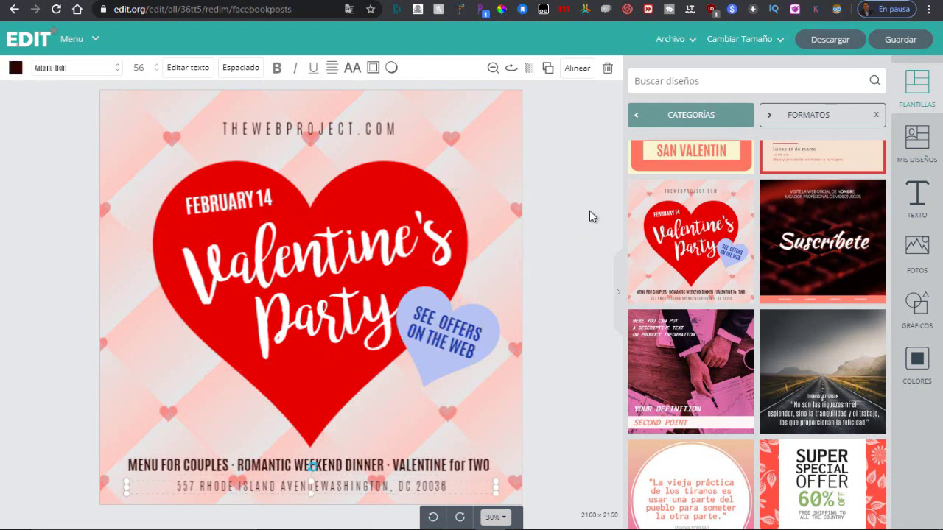
Step: Delete the THEWEBPROJECT.COM line at the top of the post
{"action": "left_click", "coordinate": [287, 129]}
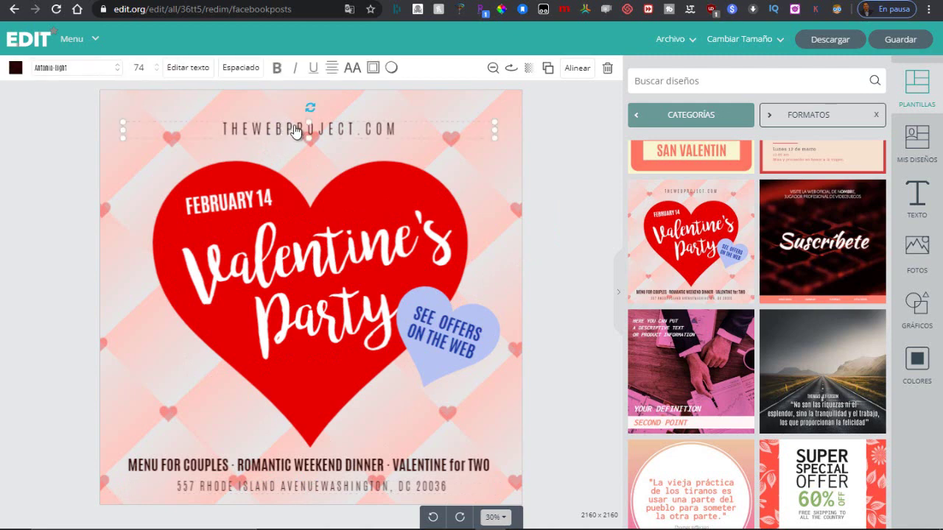
{"action": "key", "text": "Delete"}
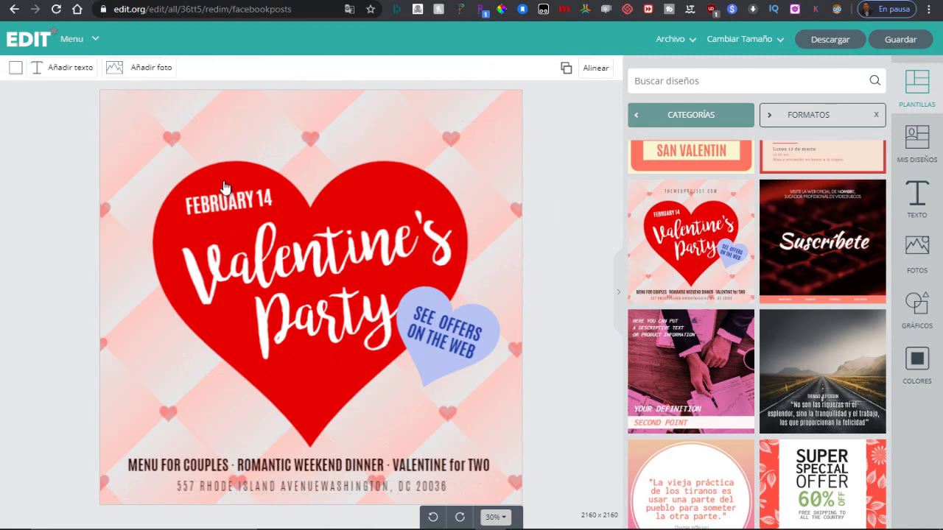
{"action": "left_click", "coordinate": [216, 264]}
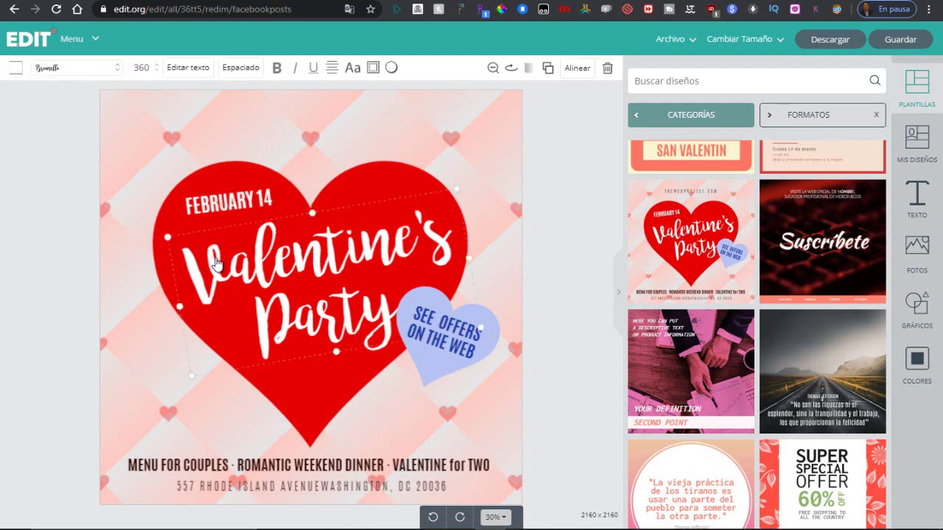
Step: Replace the Valentine's Party headline text with 'Dia de los Enamorados'
{"action": "double_click", "coordinate": [217, 258]}
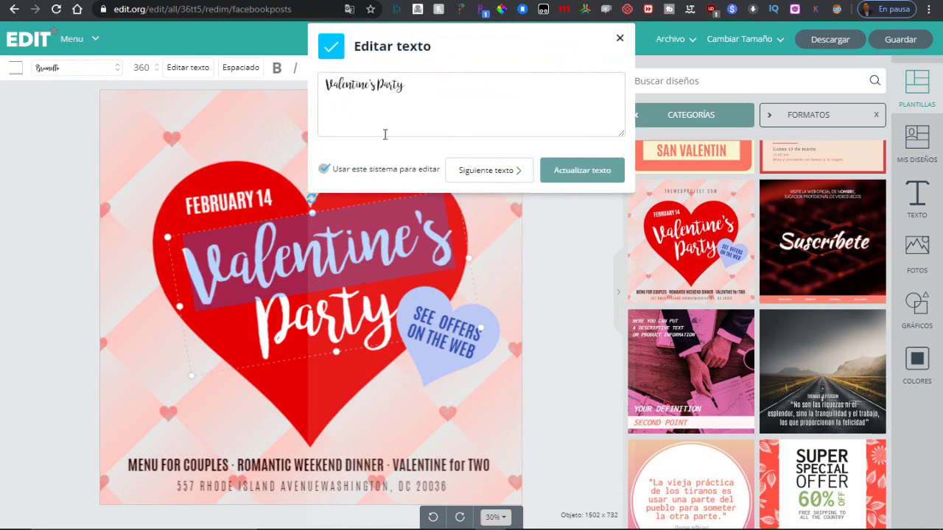
{"action": "left_click_drag", "start_coordinate": [407, 85], "coordinate": [322, 84]}
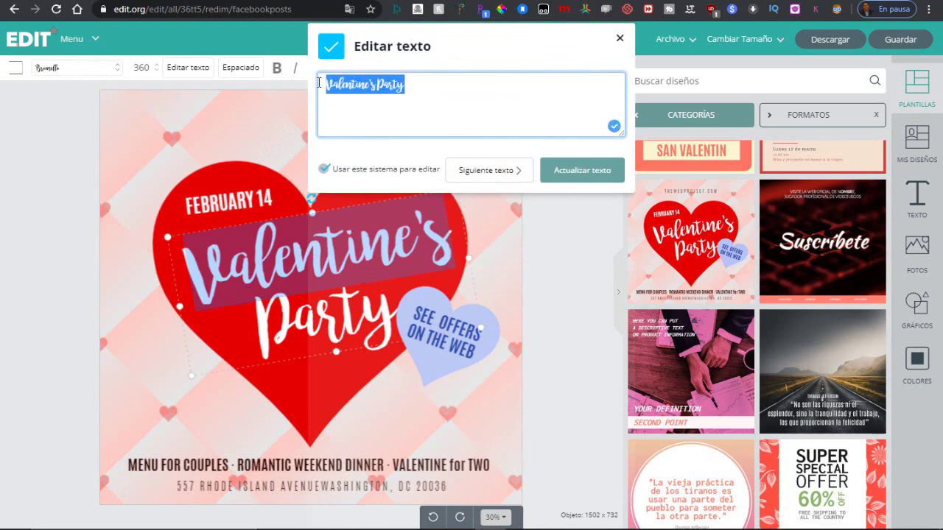
{"action": "type", "text": "D"}
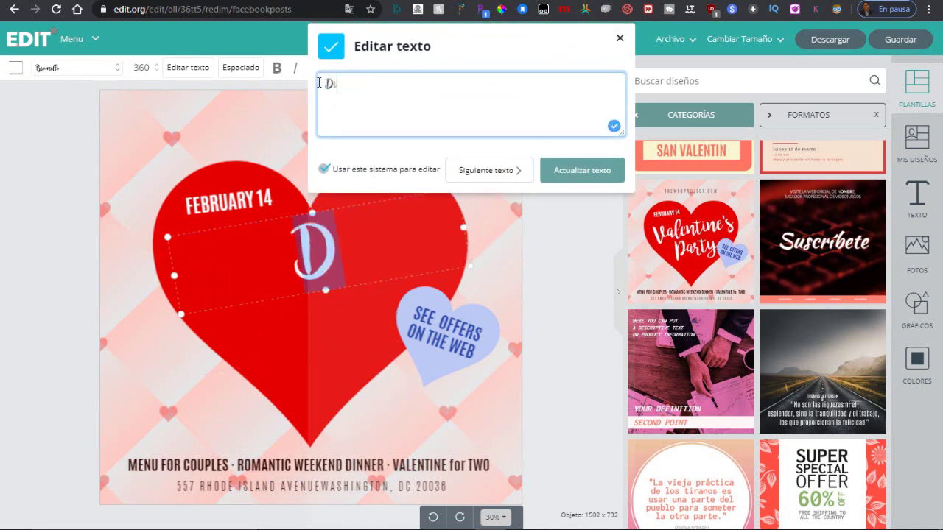
{"action": "type", "text": "ia de la"}
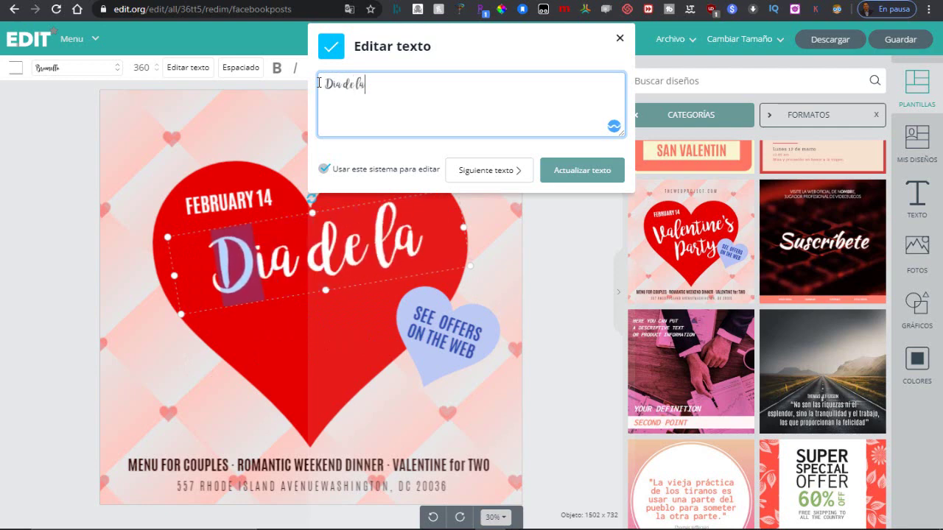
{"action": "key", "text": "BackSpace"}
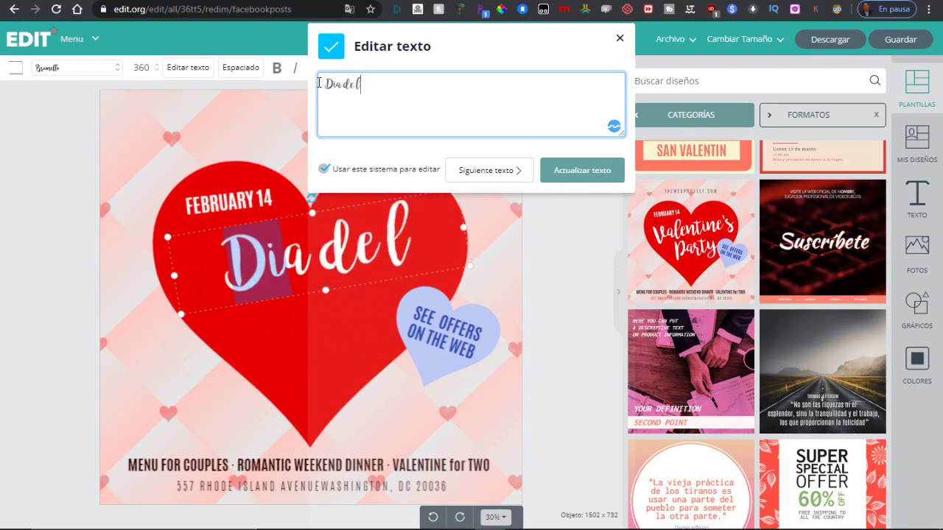
{"action": "type", "text": "os"}
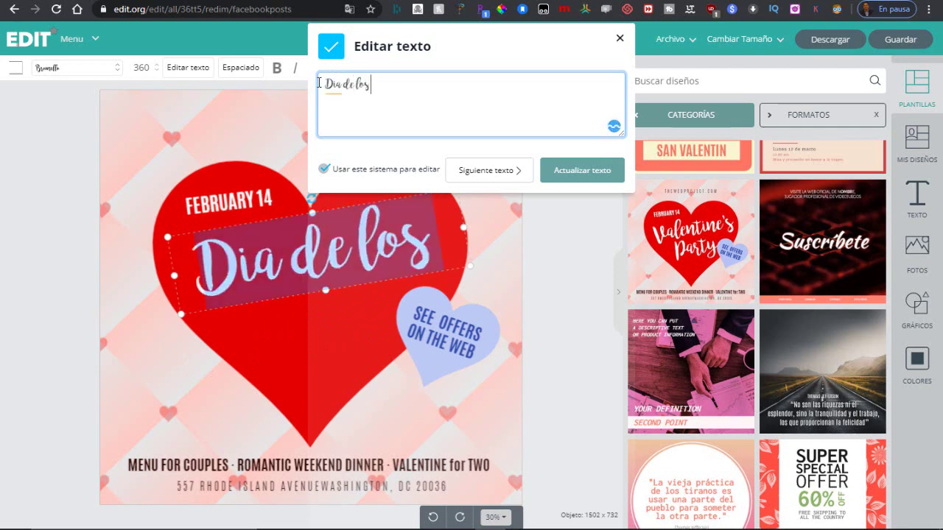
{"action": "type", "text": " Enamor"}
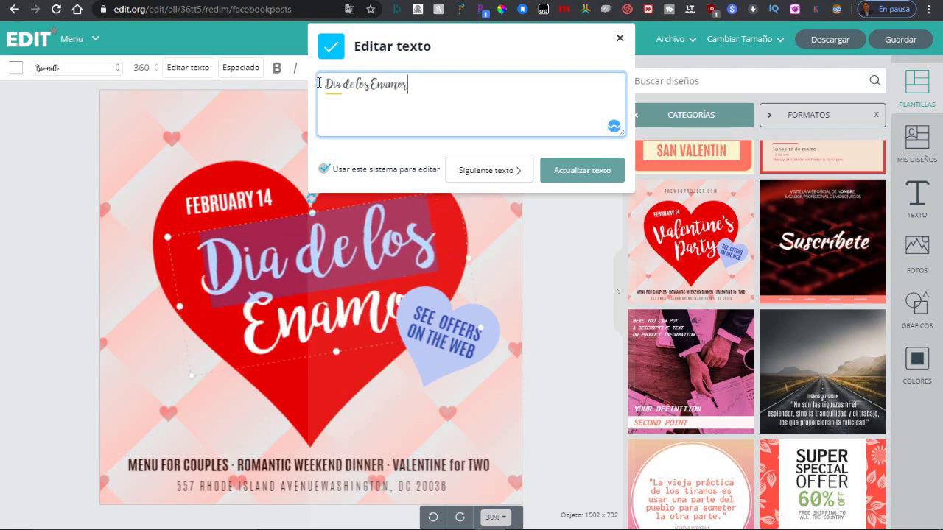
{"action": "type", "text": "ados"}
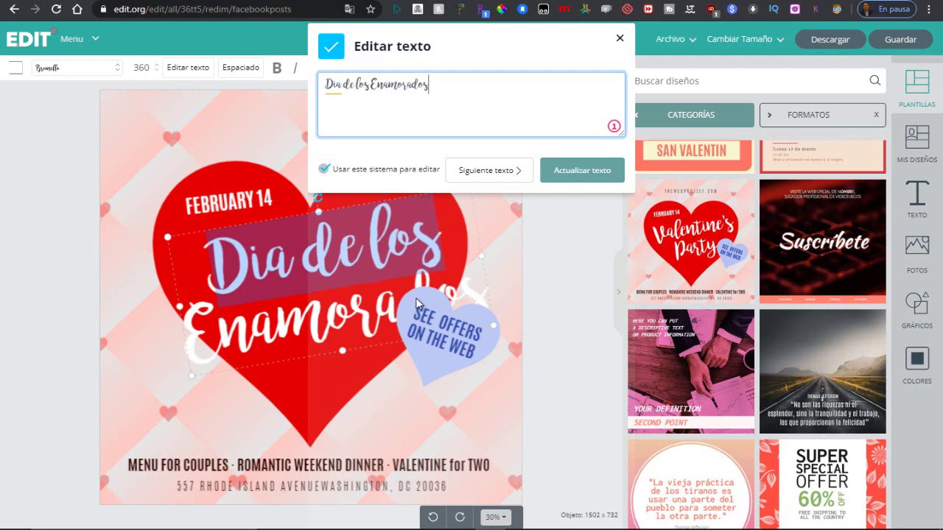
{"action": "left_click", "coordinate": [566, 180]}
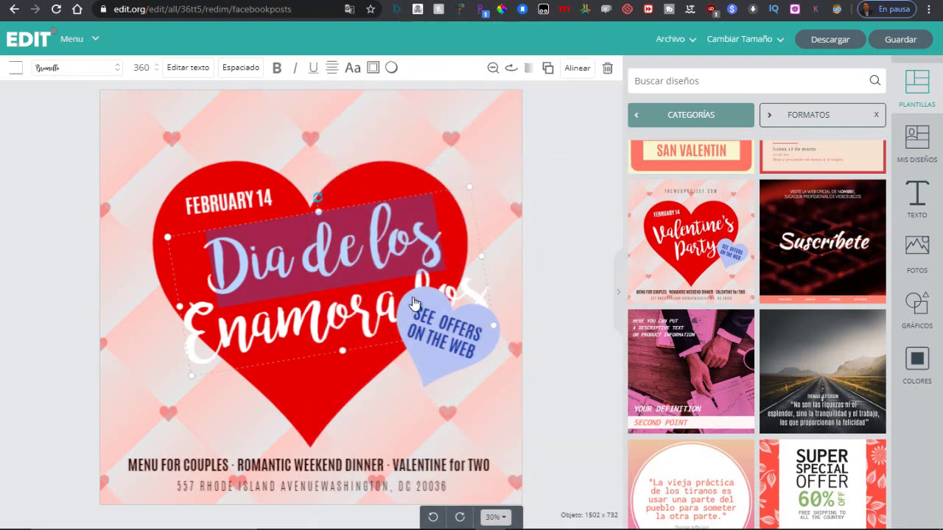
Step: Move the light-blue heart and its SEE OFFERS ON THE WEB text down-left onto the red heart
{"action": "left_click", "coordinate": [417, 310]}
{"action": "left_click", "coordinate": [429, 374]}
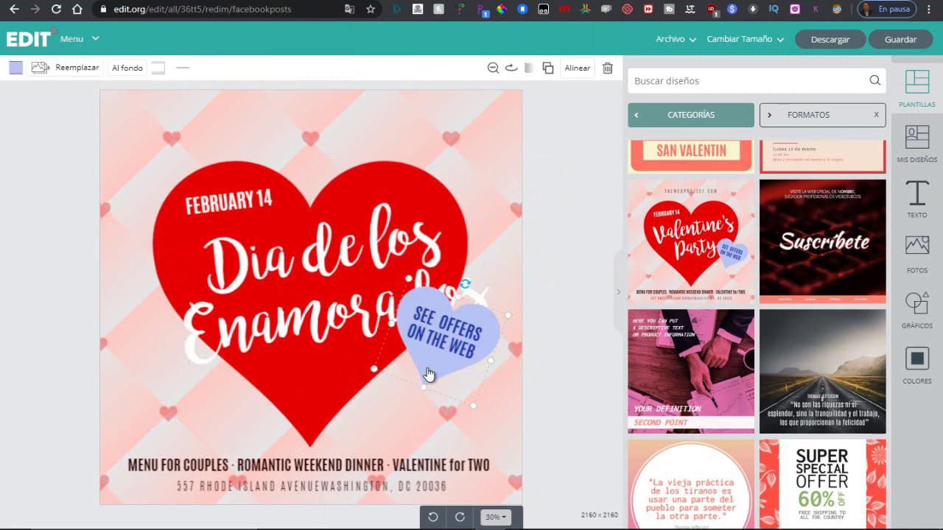
{"action": "left_click_drag", "start_coordinate": [428, 374], "coordinate": [417, 381]}
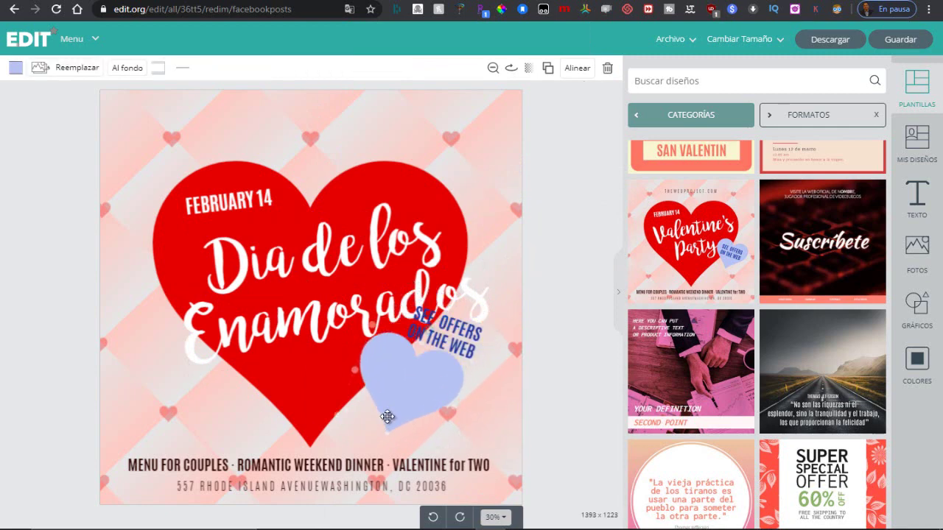
{"action": "left_click_drag", "start_coordinate": [411, 398], "coordinate": [371, 418]}
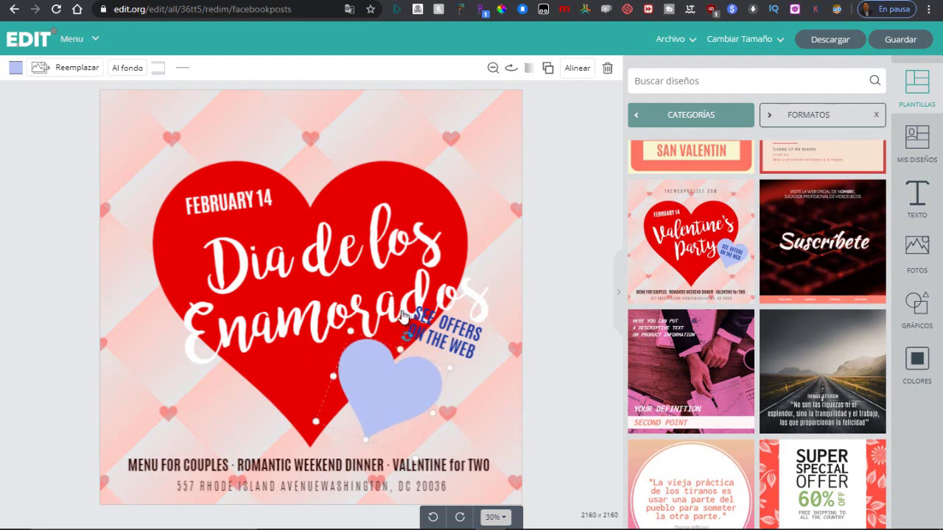
{"action": "left_click", "coordinate": [450, 329]}
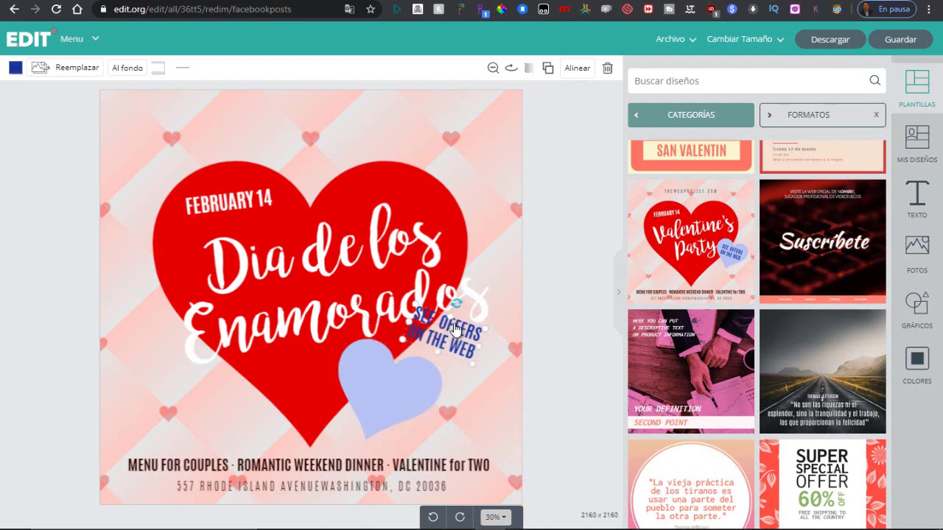
{"action": "left_click_drag", "start_coordinate": [450, 330], "coordinate": [400, 382]}
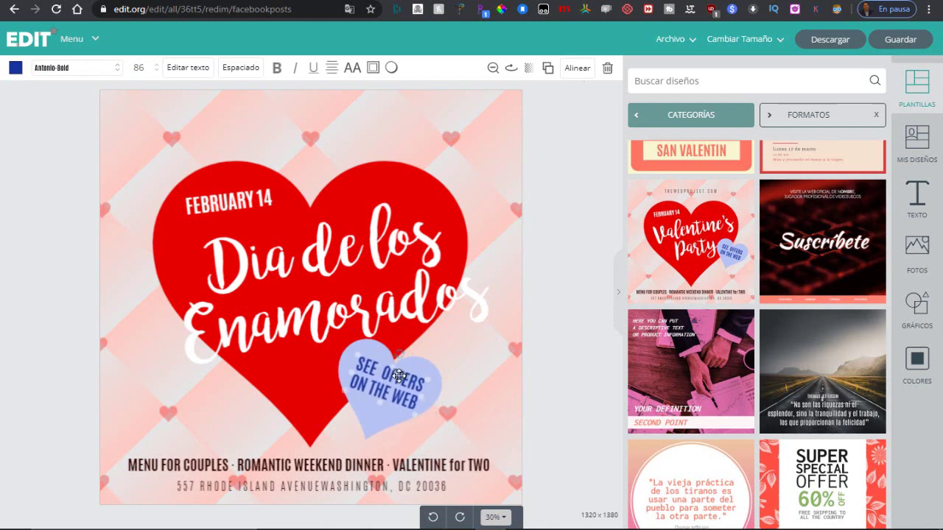
Step: Edit the date line from FEBRUARY 14 to FEBRUARO 14
{"action": "left_click", "coordinate": [223, 206]}
{"action": "left_click", "coordinate": [222, 206]}
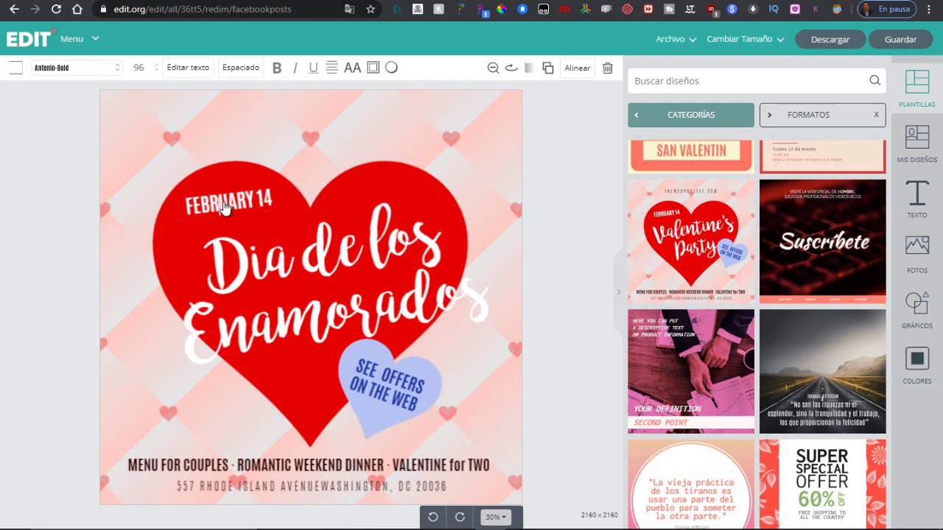
{"action": "double_click", "coordinate": [228, 203]}
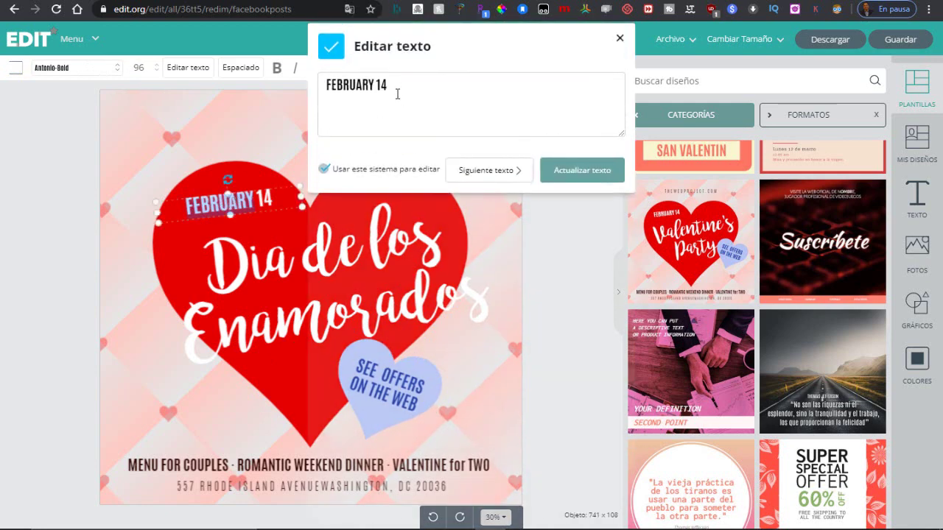
{"action": "left_click", "coordinate": [376, 85]}
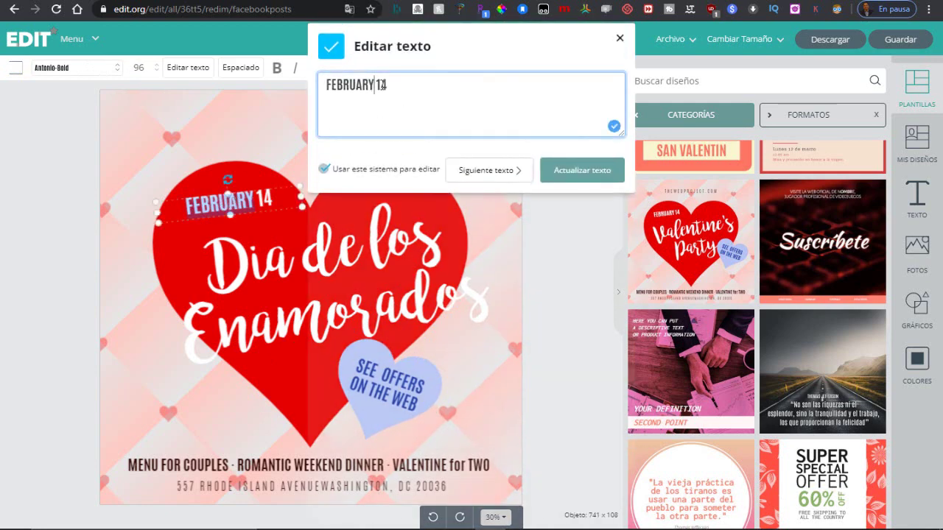
{"action": "key", "text": "BackSpace"}
{"action": "type", "text": "o"}
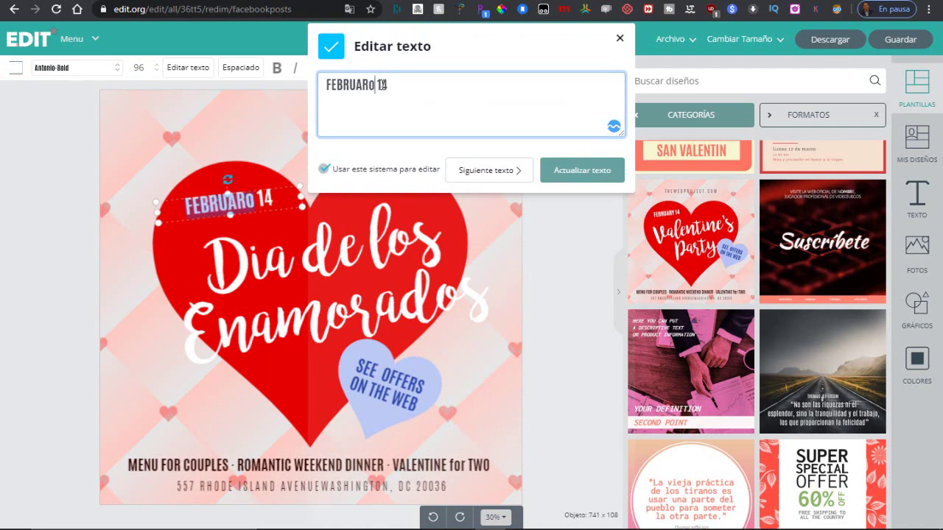
{"action": "key", "text": "BackSpace"}
{"action": "type", "text": "O"}
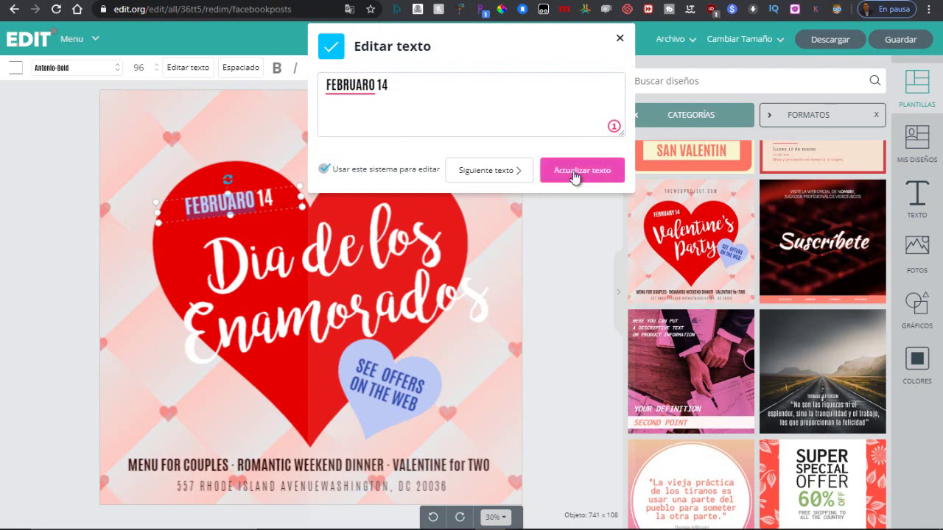
{"action": "left_click", "coordinate": [575, 175]}
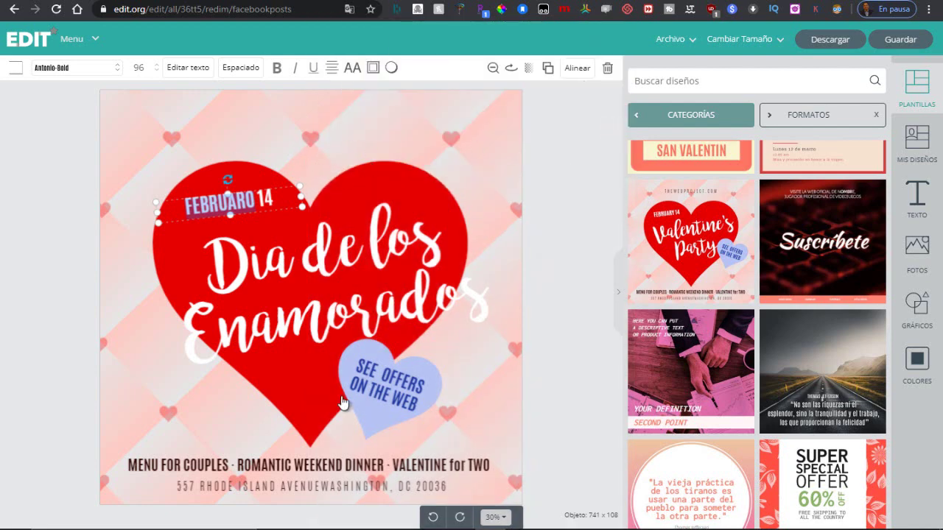
Step: Open the SEE OFFERS ON THE WEB text for editing and browse the font list
{"action": "left_click", "coordinate": [396, 385]}
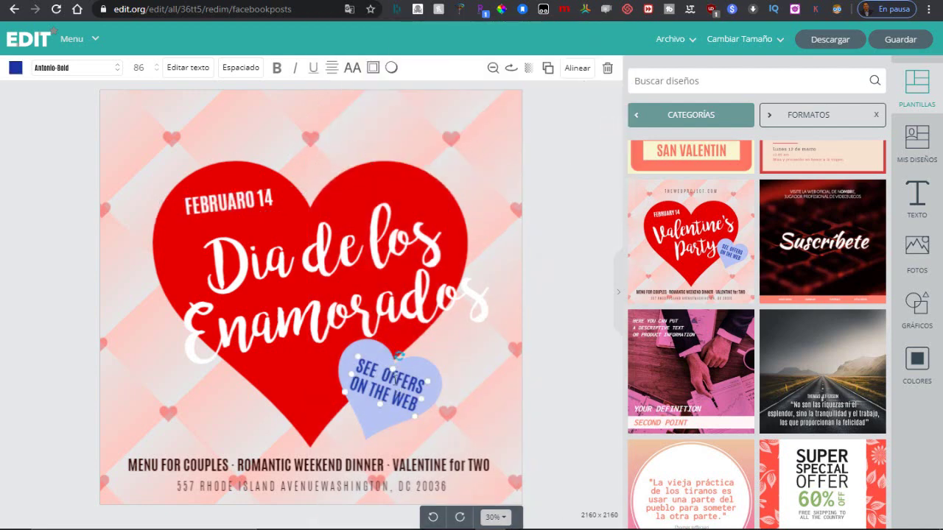
{"action": "double_click", "coordinate": [394, 379]}
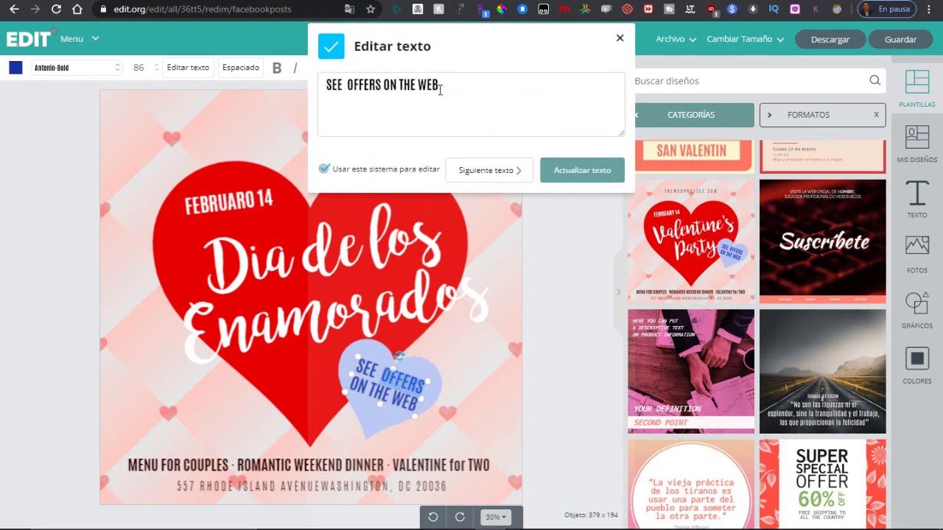
{"action": "left_click", "coordinate": [110, 67]}
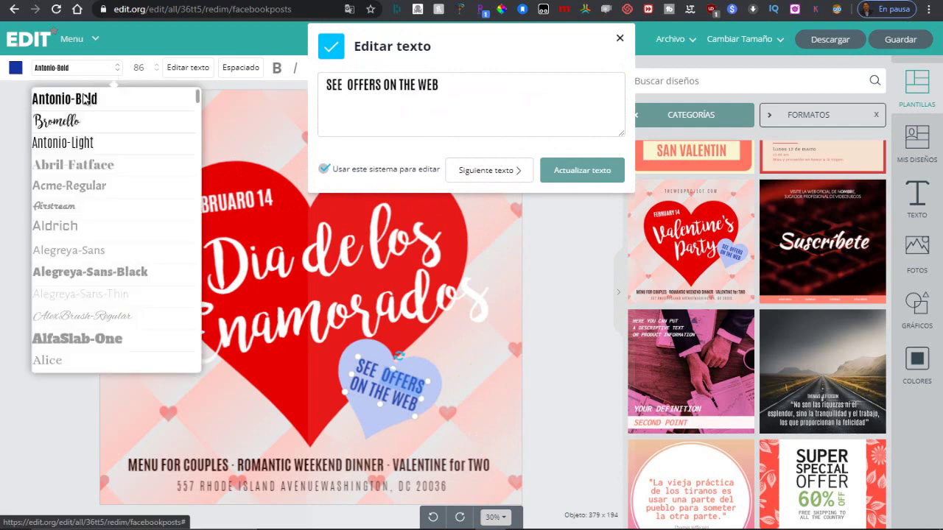
{"action": "scroll", "coordinate": [72, 144], "scroll_direction": "down", "scroll_amount": 1}
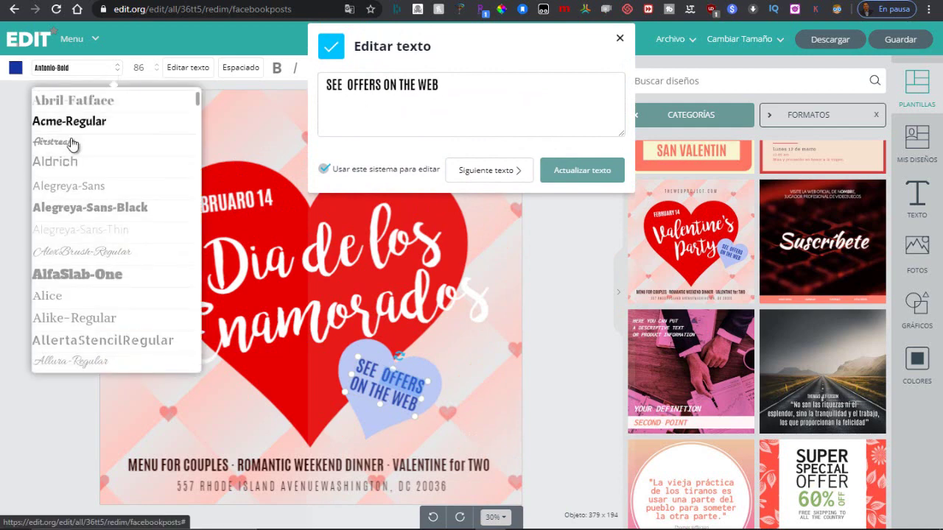
{"action": "scroll", "coordinate": [72, 143], "scroll_direction": "down", "scroll_amount": 1}
{"action": "scroll", "coordinate": [79, 161], "scroll_direction": "down", "scroll_amount": 1}
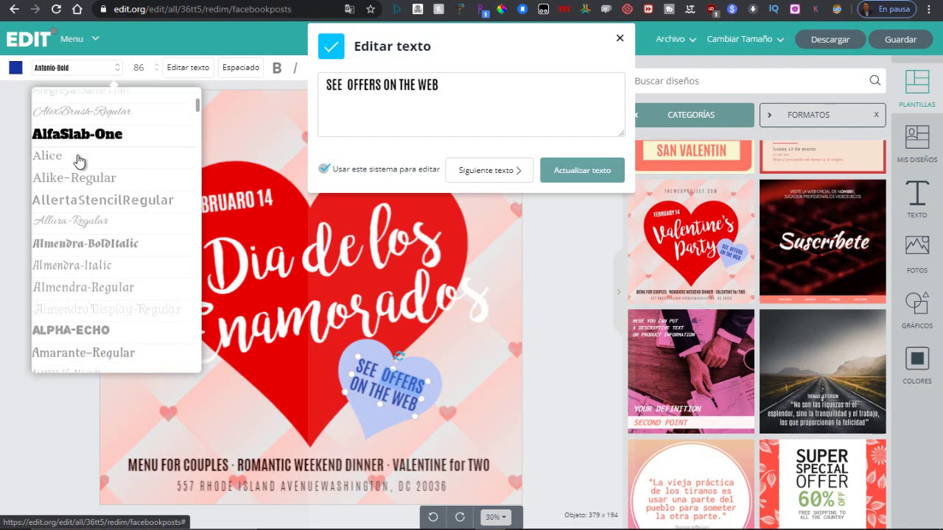
{"action": "scroll", "coordinate": [79, 160], "scroll_direction": "down", "scroll_amount": 2}
{"action": "scroll", "coordinate": [84, 181], "scroll_direction": "down", "scroll_amount": 1}
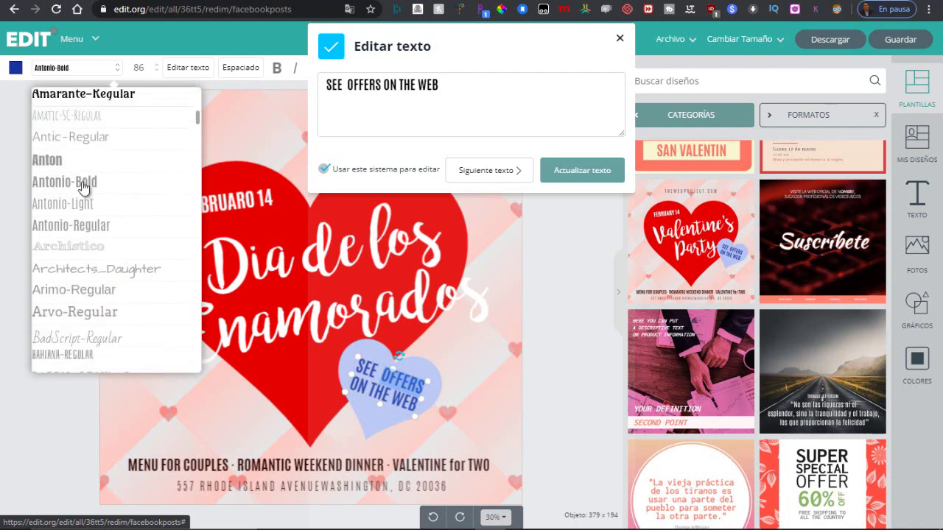
{"action": "scroll", "coordinate": [83, 188], "scroll_direction": "down", "scroll_amount": 1}
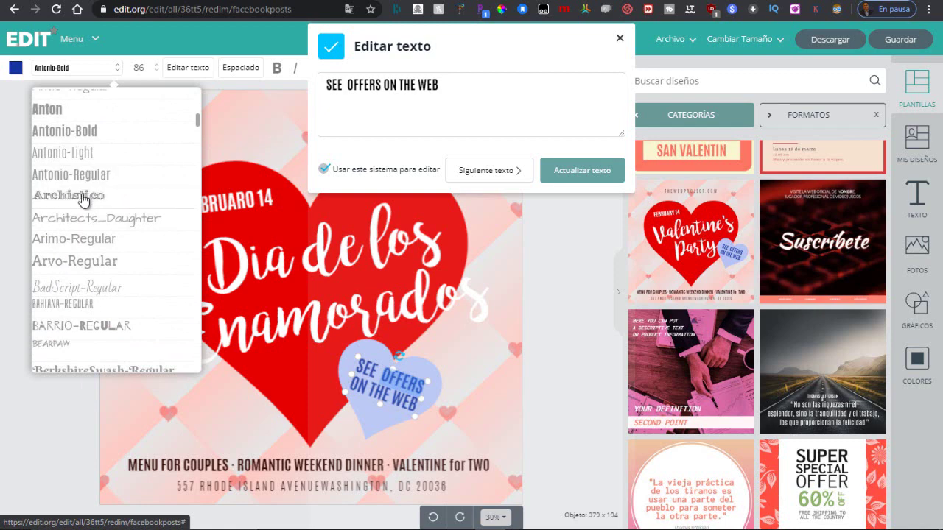
Step: Preview BadScript-Regular, then close the editor and deselect, keeping the original bold font
{"action": "left_click", "coordinate": [76, 291]}
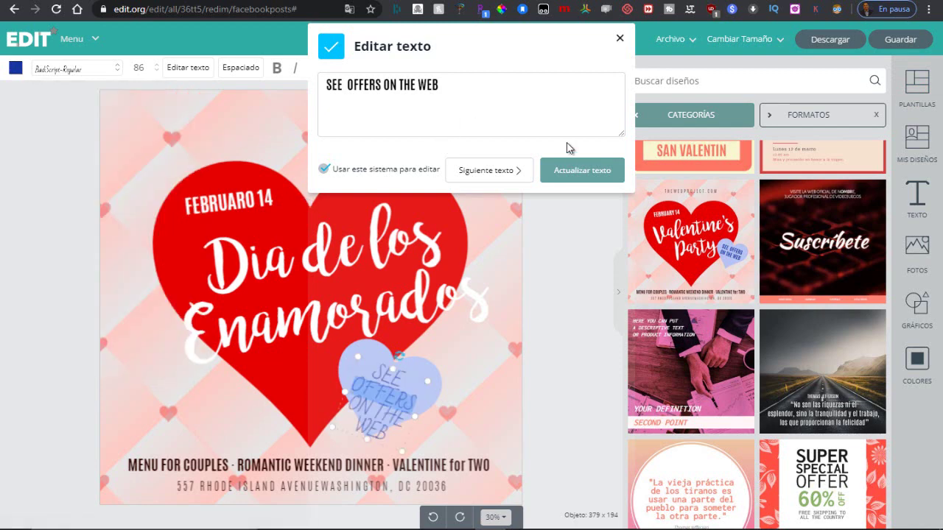
{"action": "left_click", "coordinate": [574, 176]}
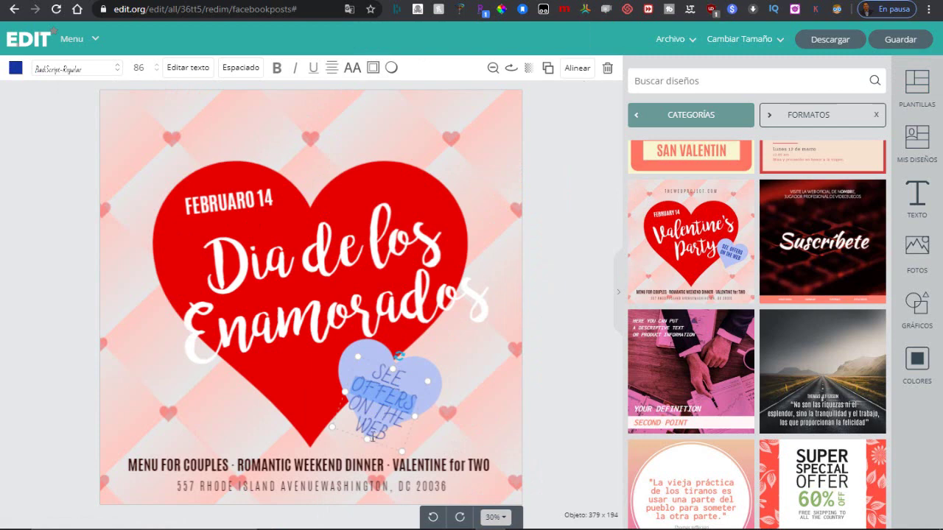
{"action": "left_click", "coordinate": [85, 95]}
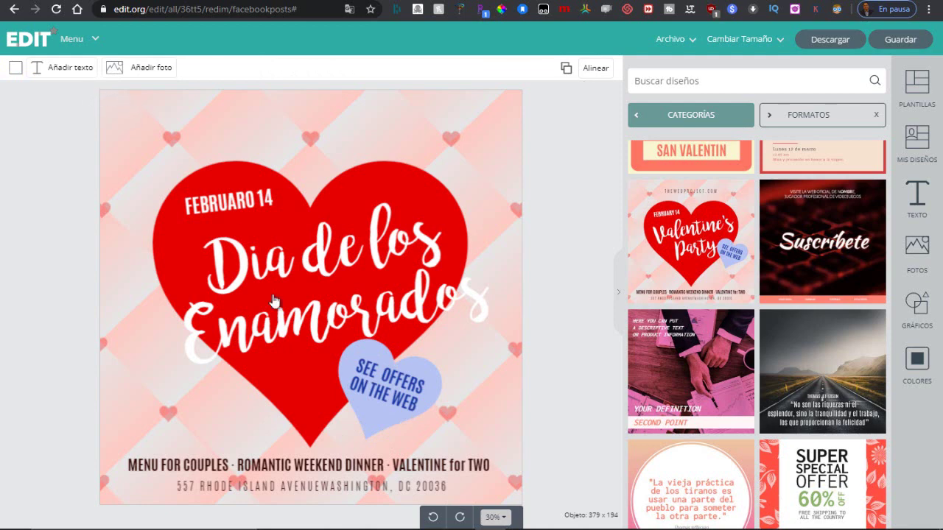
Step: Replace the badge text with 'Encuentra tu Regalo en esta Pagina'
{"action": "left_click", "coordinate": [386, 384]}
{"action": "double_click", "coordinate": [384, 377]}
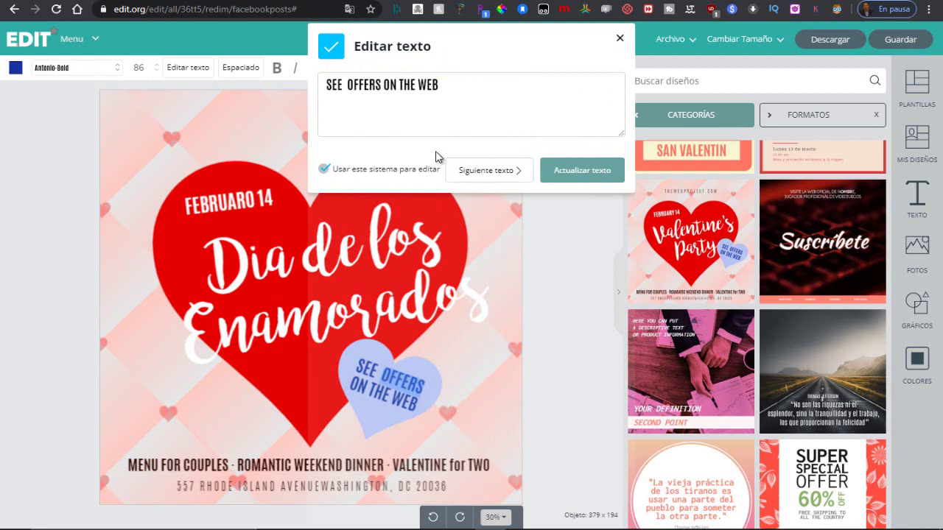
{"action": "left_click_drag", "start_coordinate": [440, 85], "coordinate": [319, 89]}
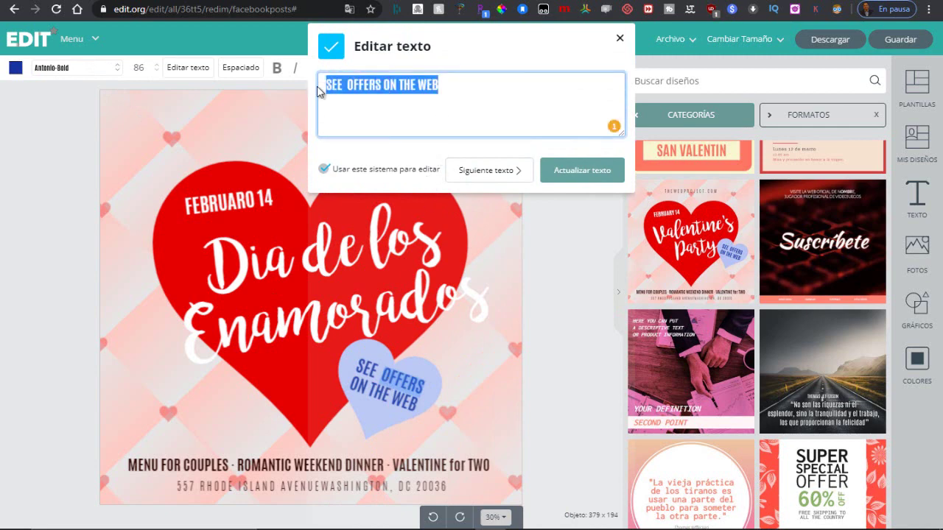
{"action": "type", "text": "e"}
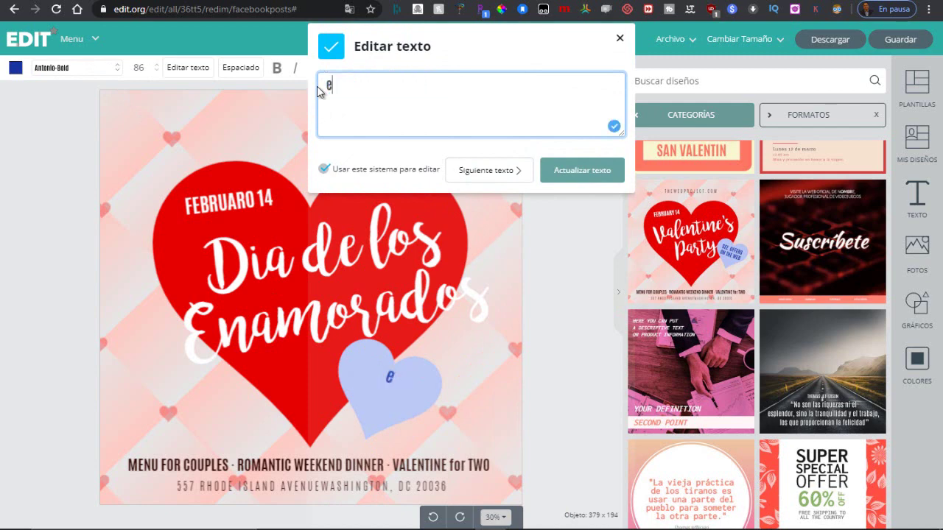
{"action": "type", "text": "ncuntra"}
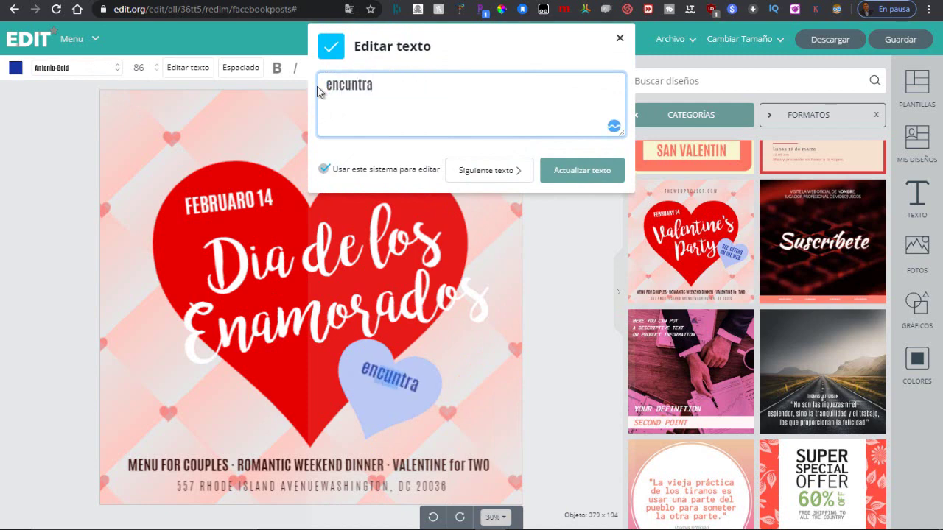
{"action": "key", "text": "BackSpace"}
{"action": "key", "text": "BackSpace"}
{"action": "key", "text": "BackSpace"}
{"action": "key", "text": "BackSpace"}
{"action": "key", "text": "BackSpace"}
{"action": "key", "text": "BackSpace"}
{"action": "key", "text": "BackSpace"}
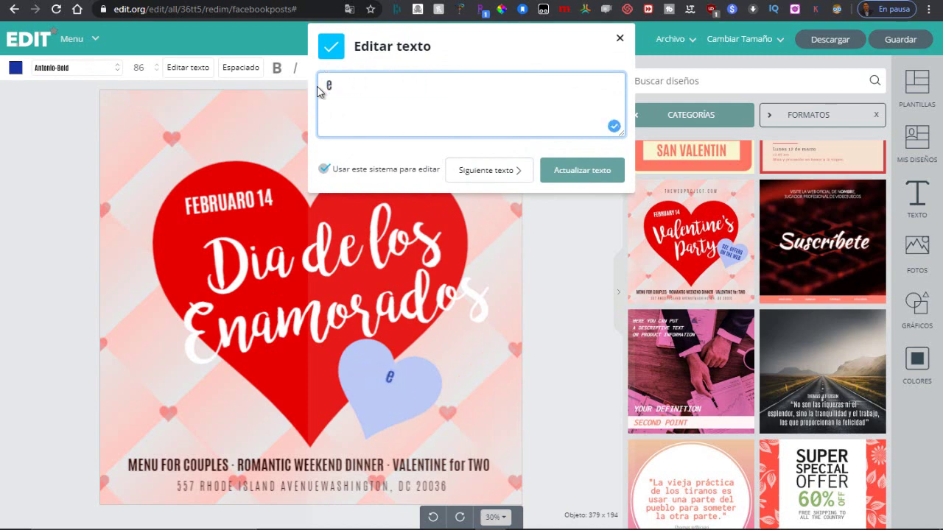
{"action": "type", "text": "En"}
{"action": "type", "text": "cuenta"}
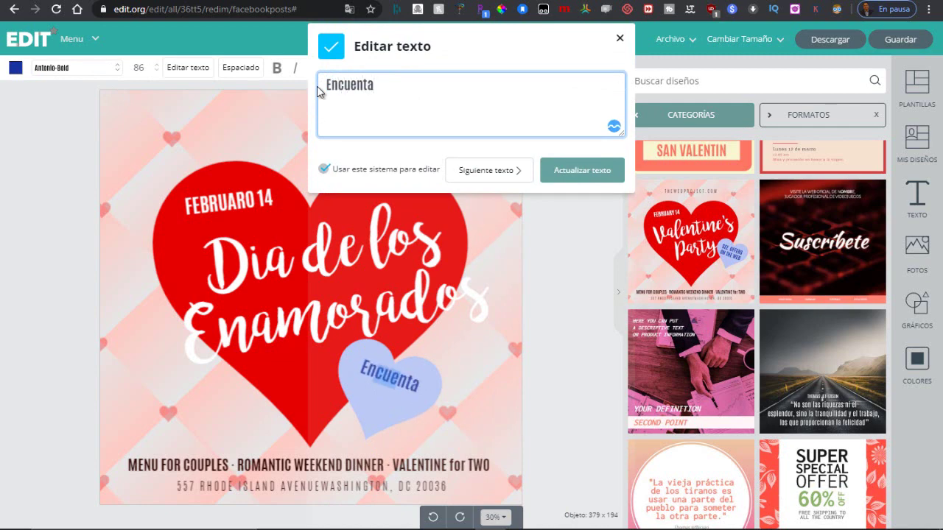
{"action": "key", "text": "BackSpace"}
{"action": "type", "text": "ra t"}
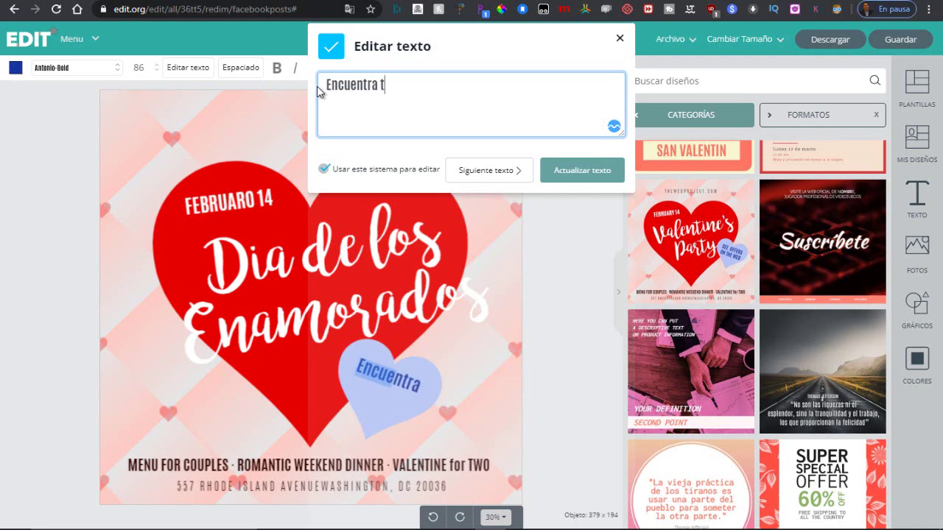
{"action": "type", "text": "u Re"}
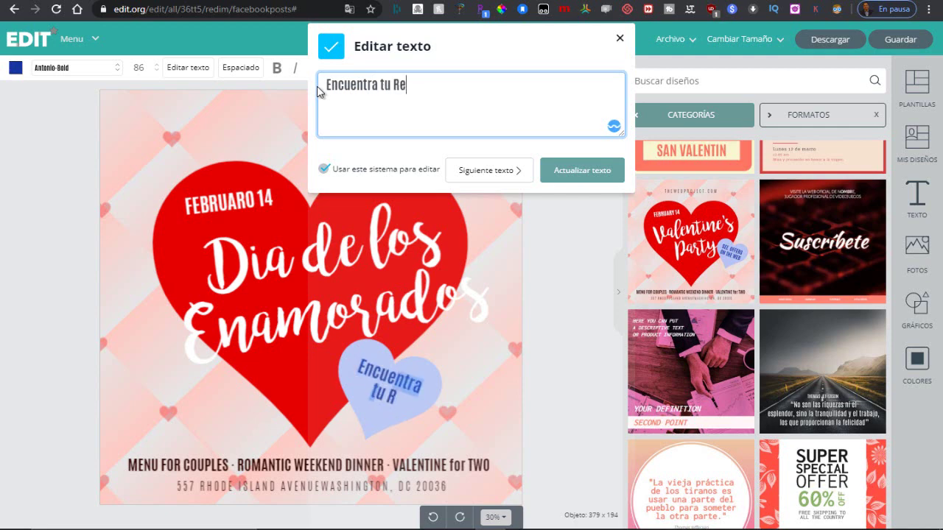
{"action": "type", "text": "galo "}
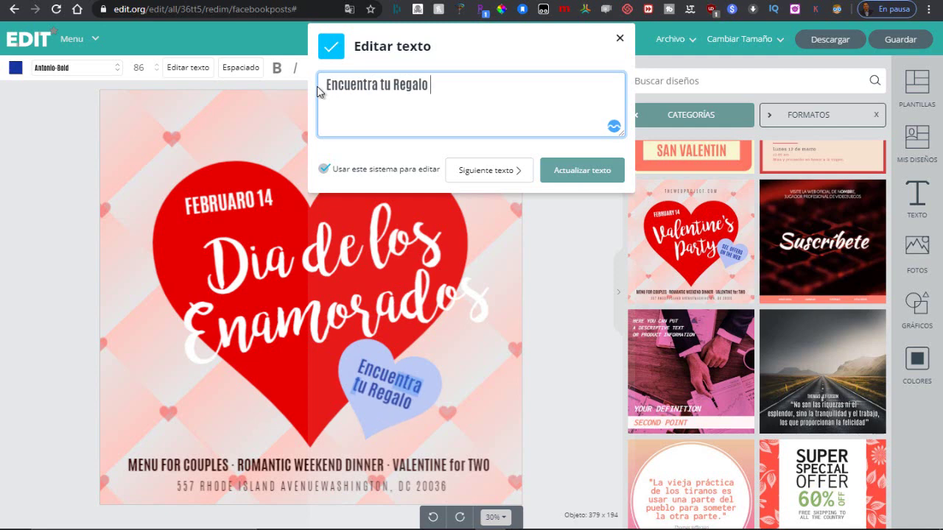
{"action": "type", "text": "en "}
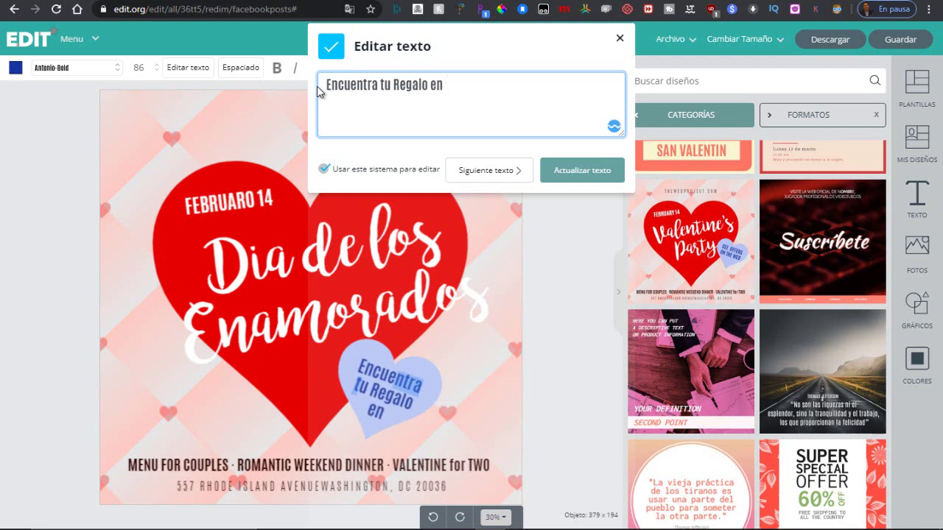
{"action": "type", "text": "esta "}
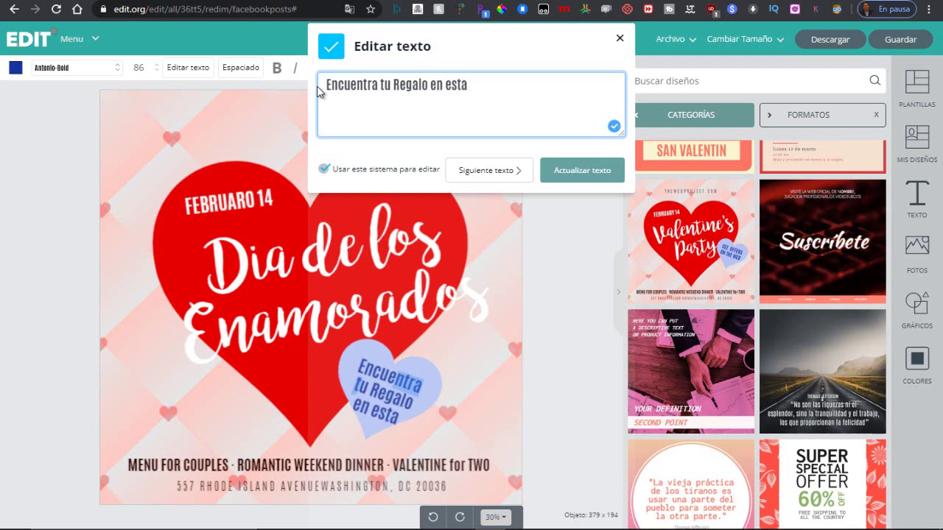
{"action": "type", "text": "Pagina"}
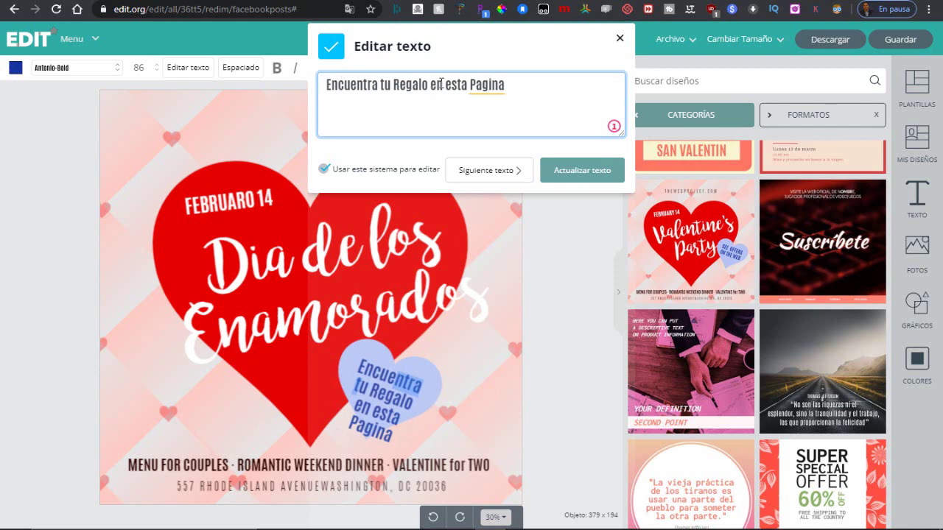
Step: Correct 'Pagina' to 'Página' and apply the new badge wording
{"action": "left_click", "coordinate": [488, 85]}
{"action": "left_click", "coordinate": [499, 159]}
{"action": "left_click", "coordinate": [416, 386]}
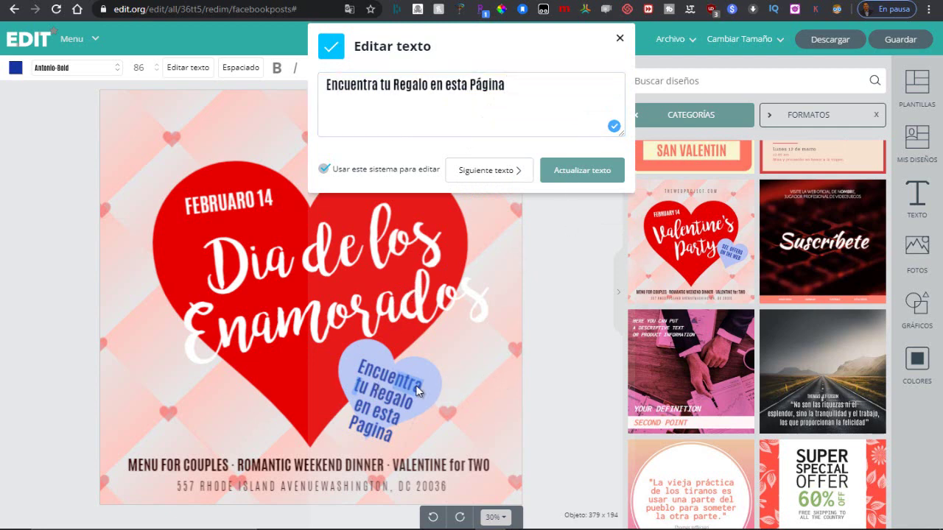
{"action": "left_click", "coordinate": [575, 184]}
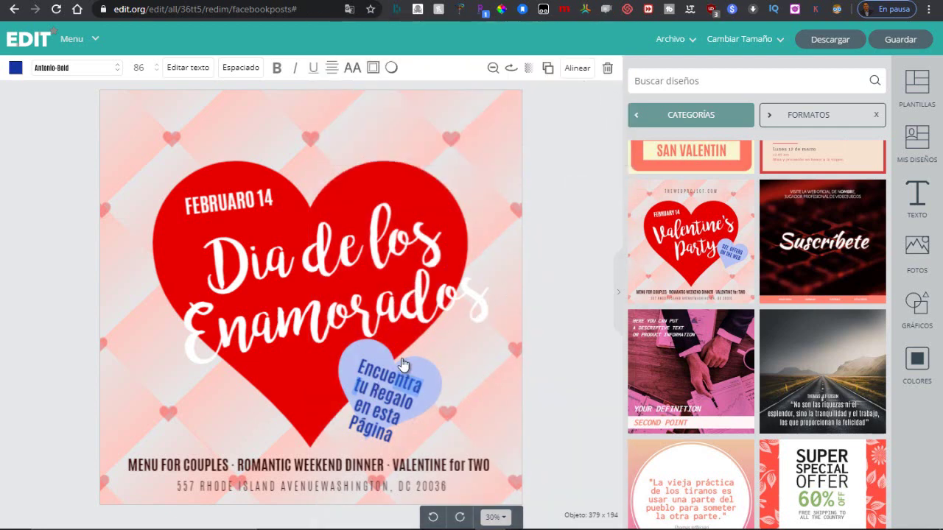
{"action": "left_click", "coordinate": [391, 396]}
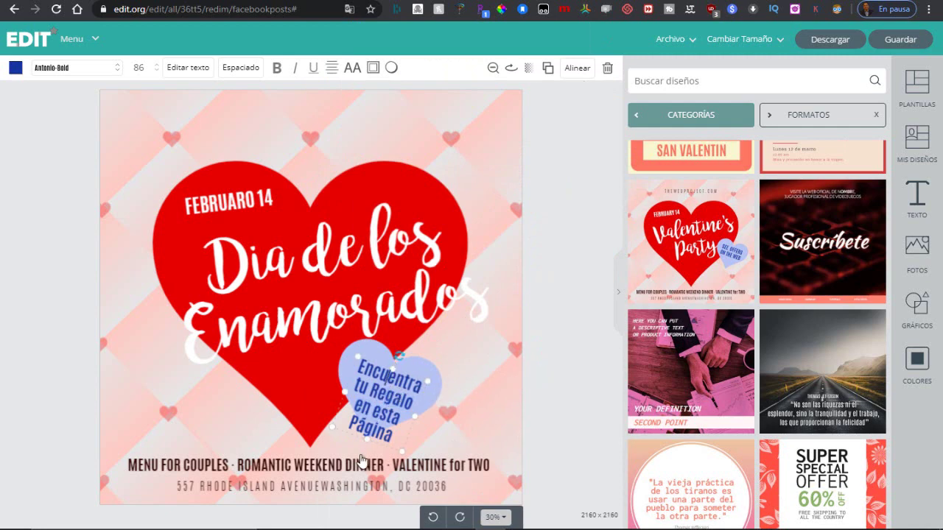
{"action": "left_click", "coordinate": [396, 381]}
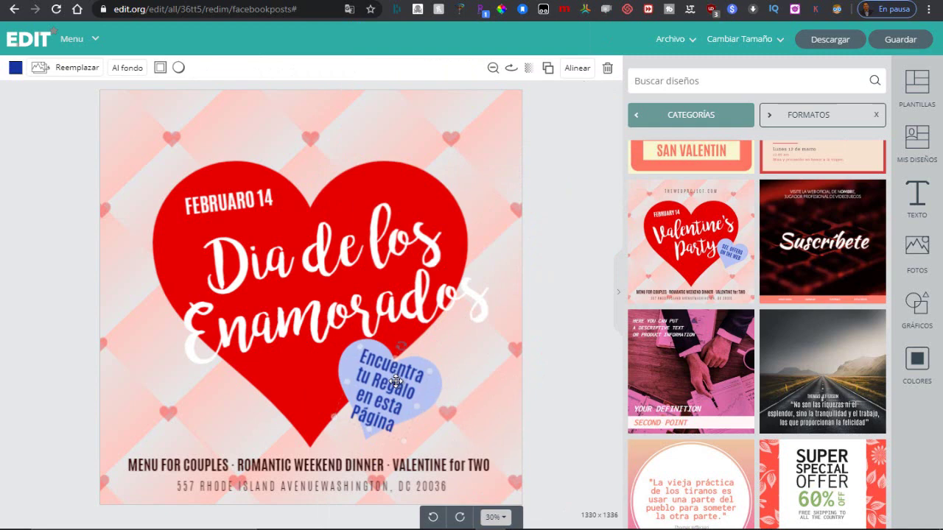
{"action": "left_click", "coordinate": [407, 395]}
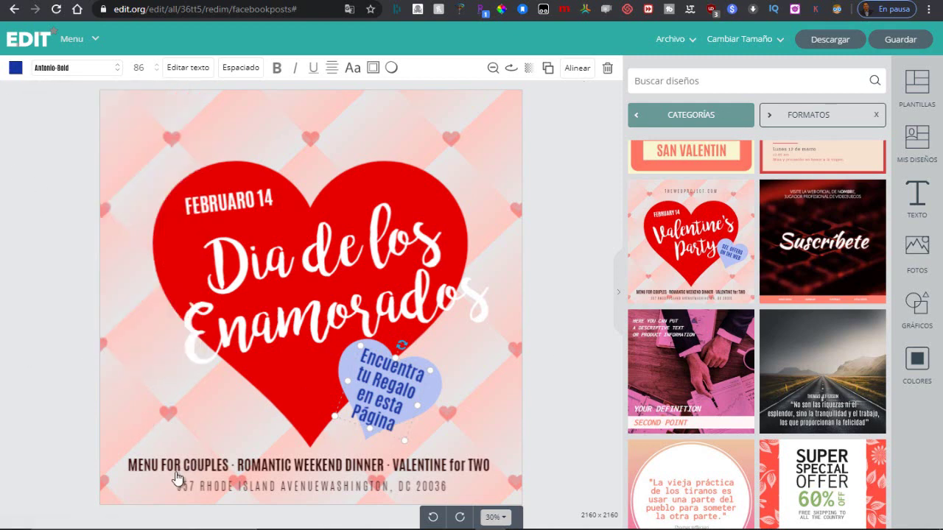
{"action": "left_click", "coordinate": [177, 473]}
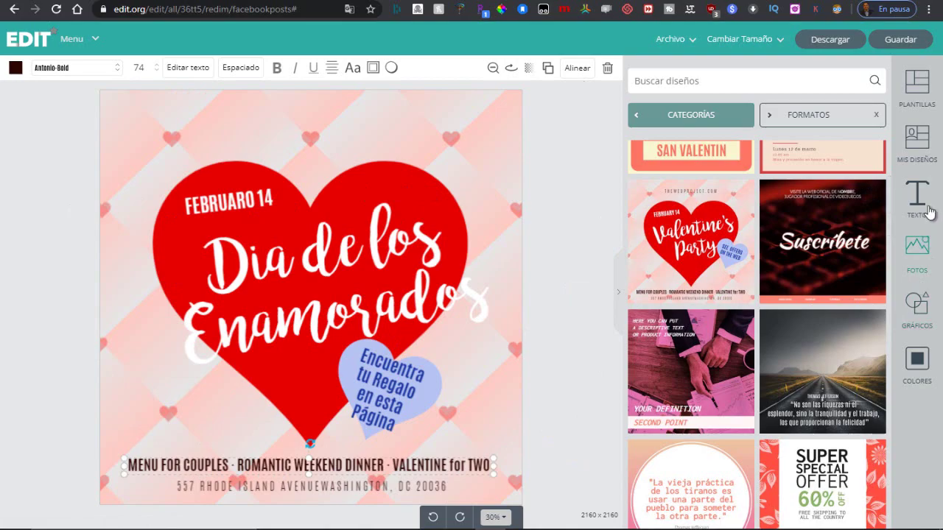
Step: Browse the Mis Diseños saved designs list, then bring up the Fotos photo library
{"action": "left_click", "coordinate": [917, 141]}
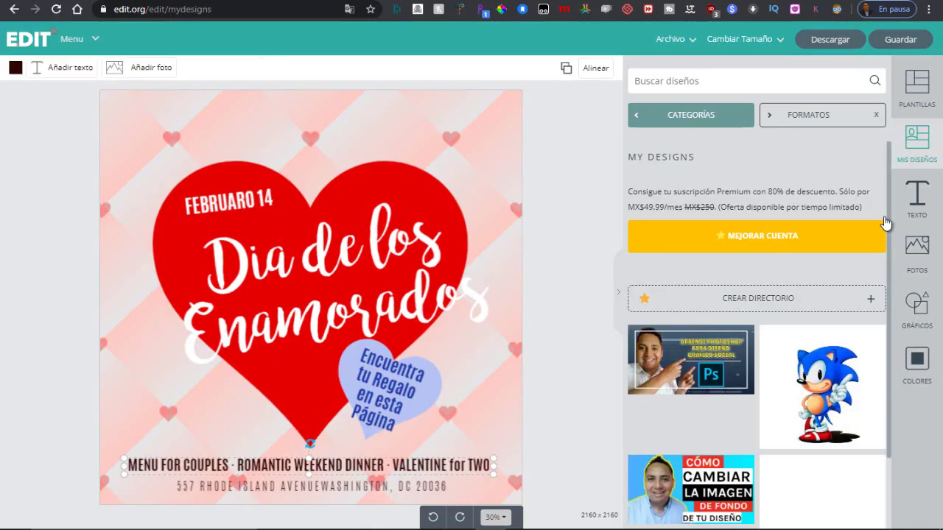
{"action": "scroll", "coordinate": [759, 384], "scroll_direction": "down", "scroll_amount": 3}
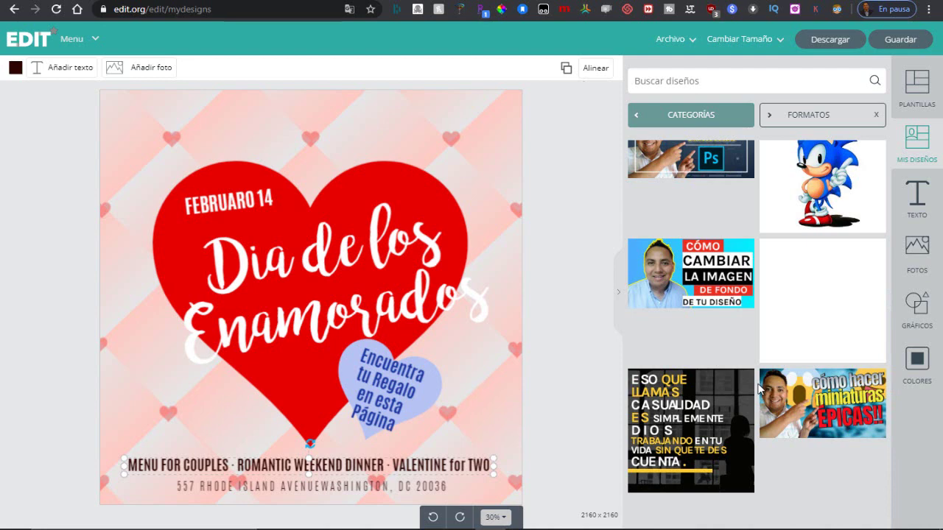
{"action": "scroll", "coordinate": [759, 385], "scroll_direction": "up", "scroll_amount": 2}
{"action": "scroll", "coordinate": [766, 362], "scroll_direction": "down", "scroll_amount": 1}
{"action": "scroll", "coordinate": [766, 363], "scroll_direction": "down", "scroll_amount": 1}
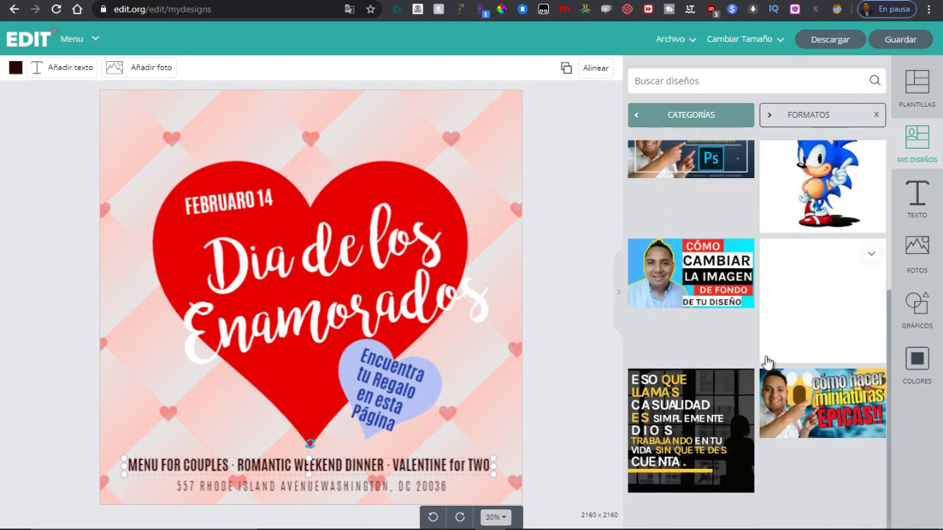
{"action": "scroll", "coordinate": [767, 362], "scroll_direction": "up", "scroll_amount": 3}
{"action": "scroll", "coordinate": [766, 363], "scroll_direction": "up", "scroll_amount": 2}
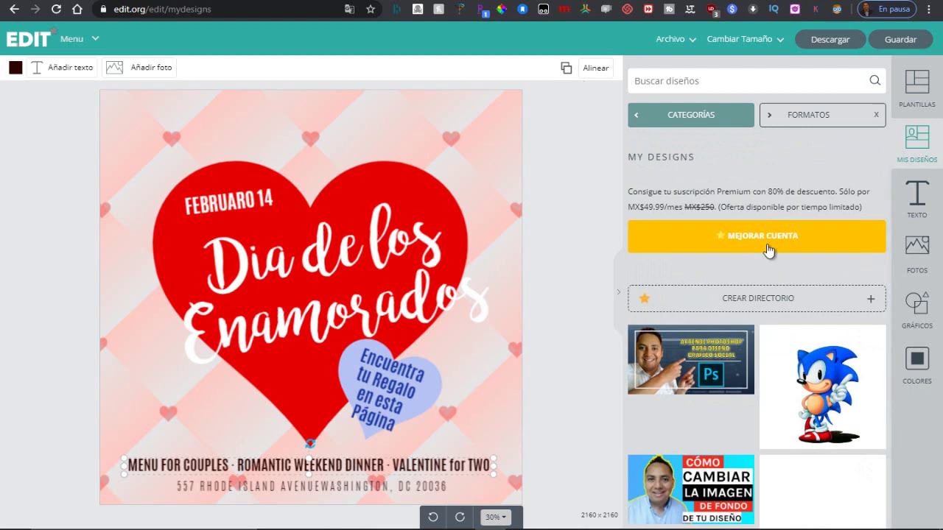
{"action": "scroll", "coordinate": [825, 281], "scroll_direction": "down", "scroll_amount": 5}
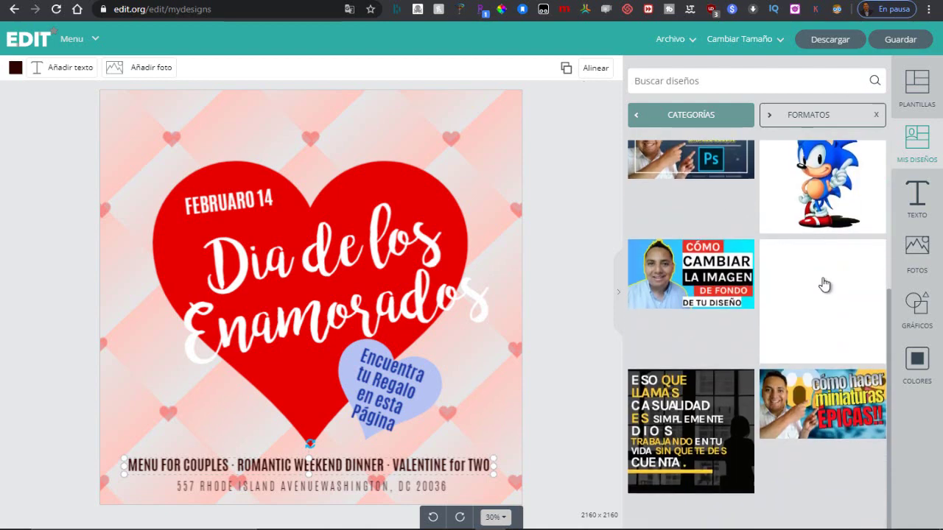
{"action": "scroll", "coordinate": [821, 280], "scroll_direction": "up", "scroll_amount": 4}
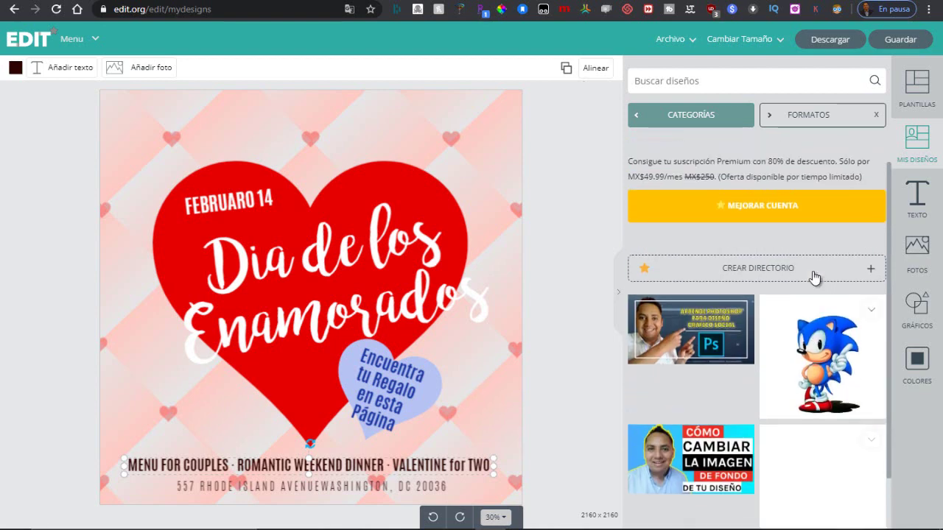
{"action": "left_click", "coordinate": [146, 69]}
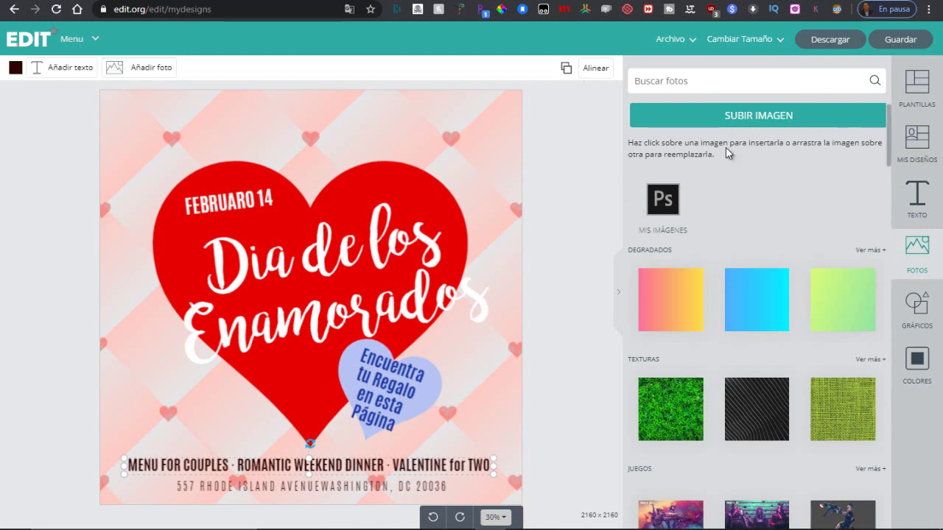
Step: Upload the caricature image file via SUBIR IMAGEN
{"action": "left_click", "coordinate": [755, 118]}
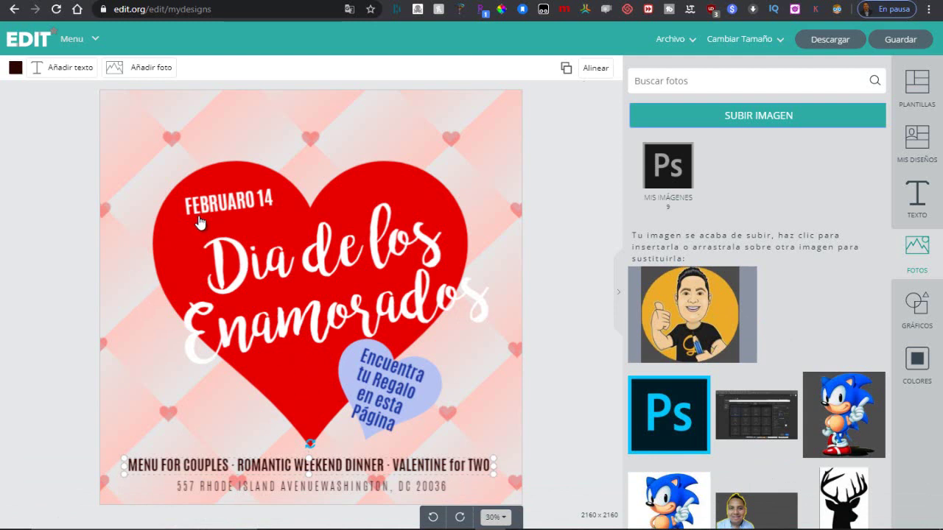
Step: Insert the uploaded caricature, shrink it, and fit it into the bottom-right corner
{"action": "left_click", "coordinate": [693, 325]}
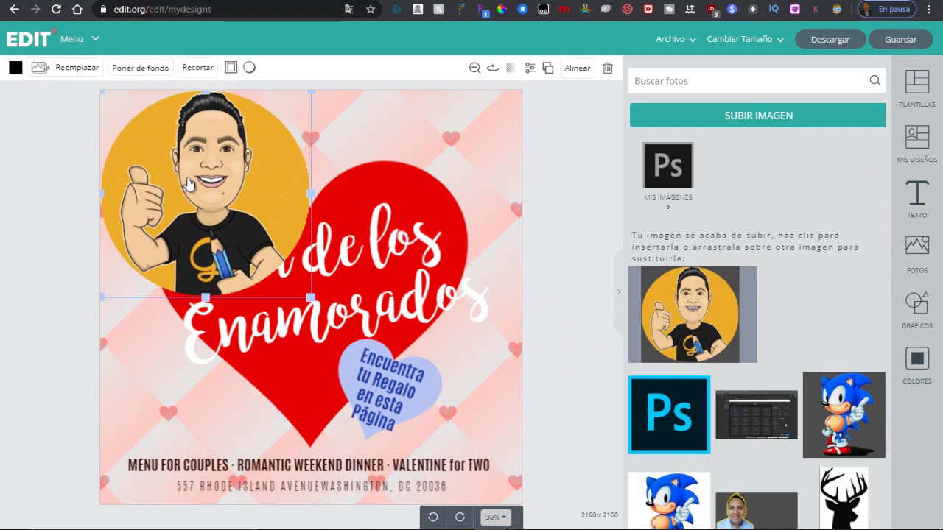
{"action": "mouse_move", "coordinate": [189, 183]}
{"action": "left_mouse_down"}
{"action": "mouse_move", "coordinate": [371, 274]}
{"action": "mouse_move", "coordinate": [449, 399]}
{"action": "left_mouse_up"}
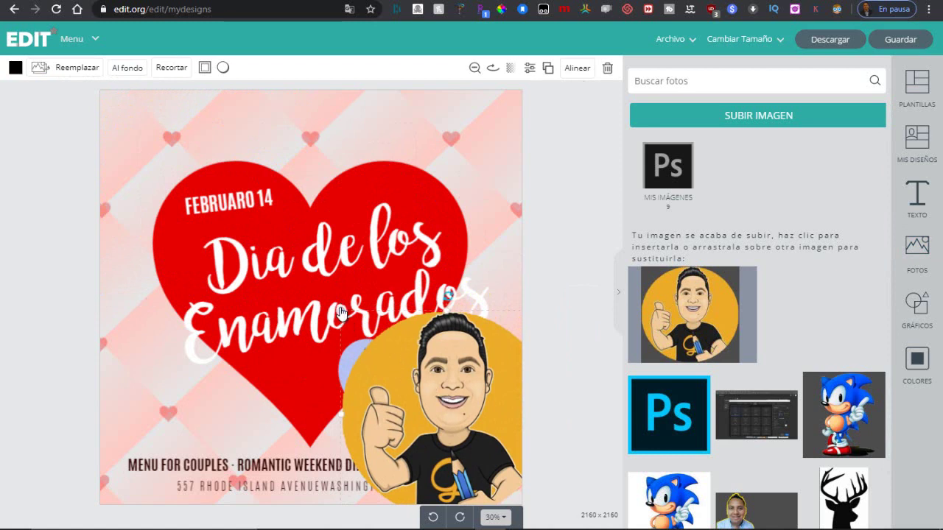
{"action": "left_click_drag", "start_coordinate": [342, 311], "coordinate": [416, 378]}
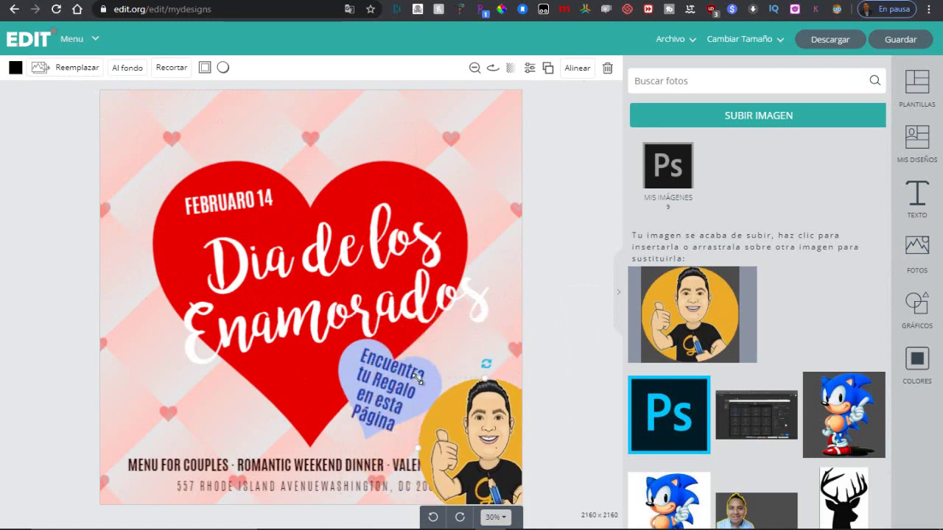
{"action": "key", "text": "ctrl+z"}
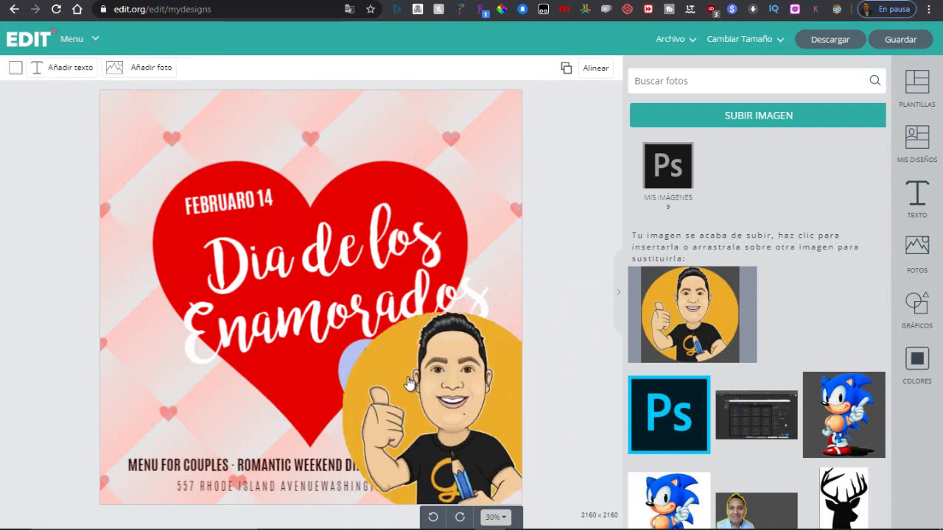
{"action": "left_click", "coordinate": [411, 385]}
{"action": "left_click_drag", "start_coordinate": [341, 311], "coordinate": [354, 344]}
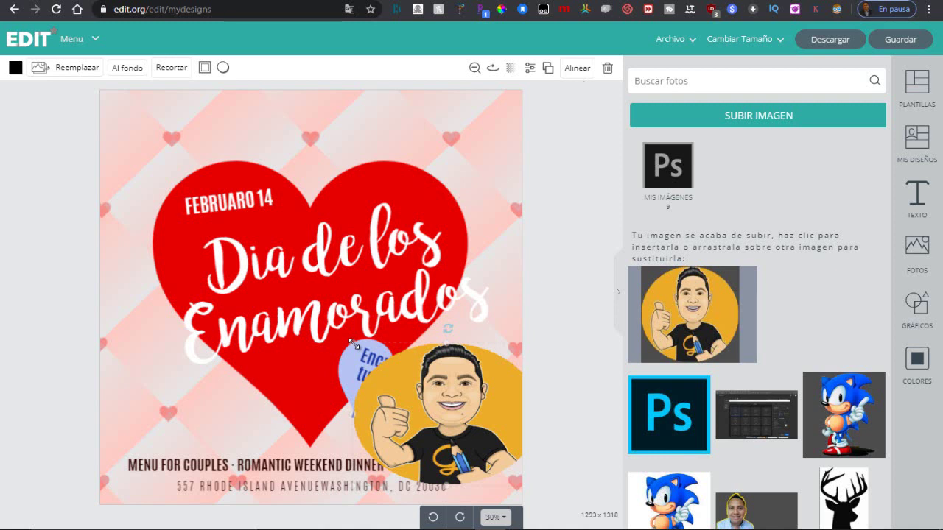
{"action": "mouse_move", "coordinate": [351, 343]}
{"action": "left_mouse_down"}
{"action": "mouse_move", "coordinate": [377, 365]}
{"action": "mouse_move", "coordinate": [372, 343]}
{"action": "left_mouse_up"}
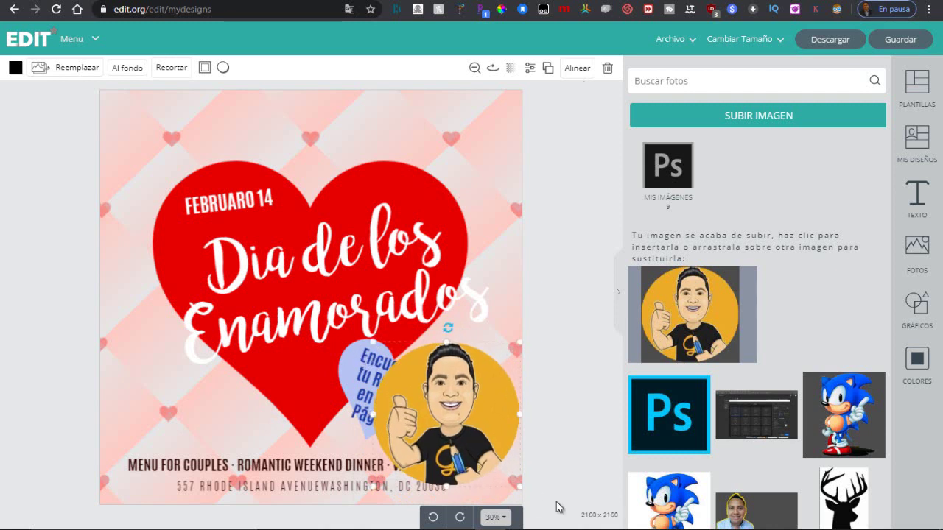
{"action": "mouse_move", "coordinate": [514, 477]}
{"action": "left_mouse_down"}
{"action": "mouse_move", "coordinate": [500, 473]}
{"action": "mouse_move", "coordinate": [525, 476]}
{"action": "left_mouse_up"}
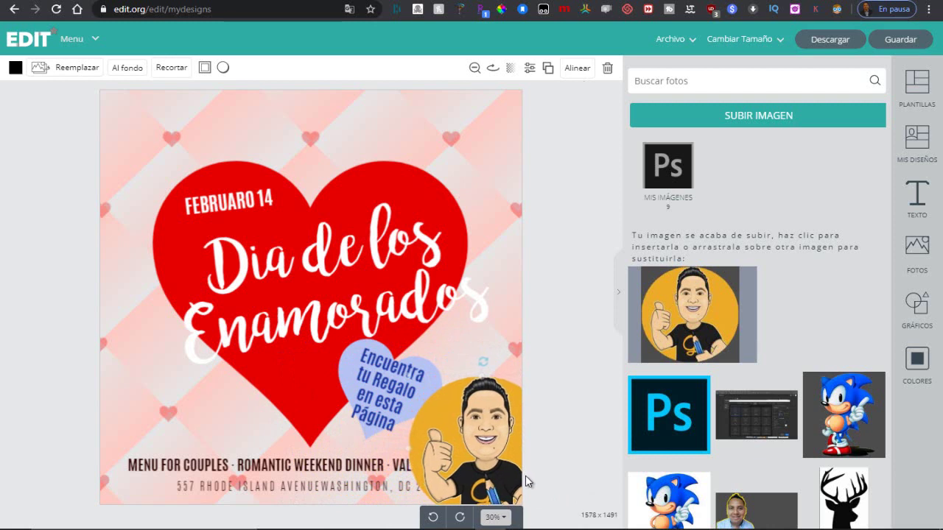
{"action": "left_click_drag", "start_coordinate": [524, 476], "coordinate": [528, 467]}
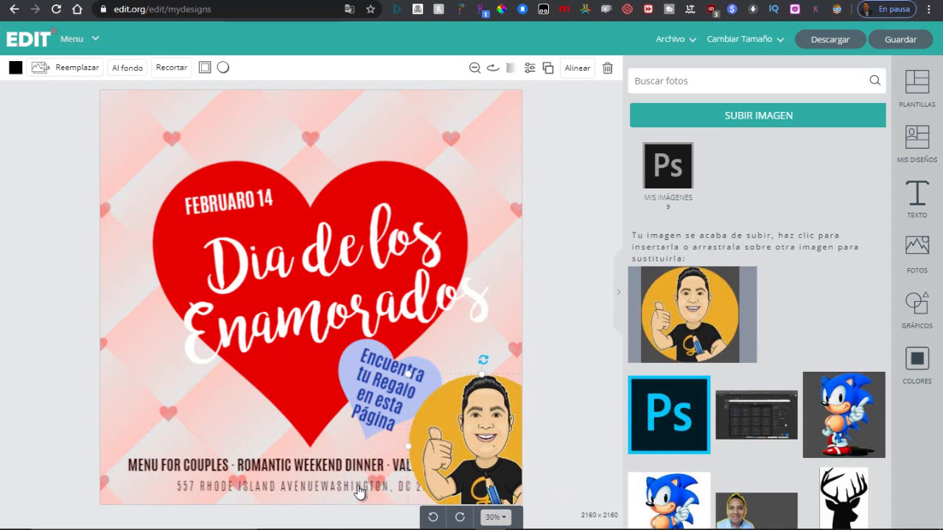
Step: Send the caricature three layers down with Orden capas › Abajo so the MENU FOR COUPLES line shows in front
{"action": "left_click", "coordinate": [582, 71]}
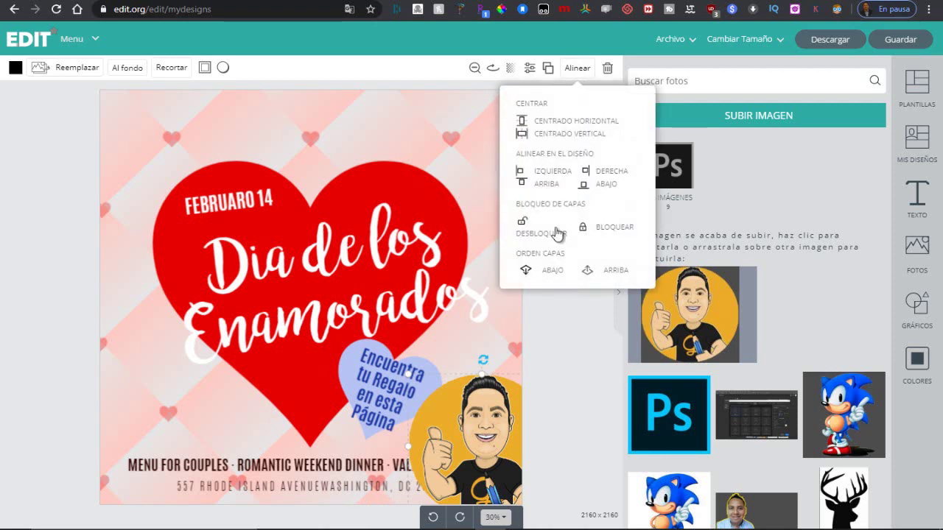
{"action": "left_click", "coordinate": [550, 272]}
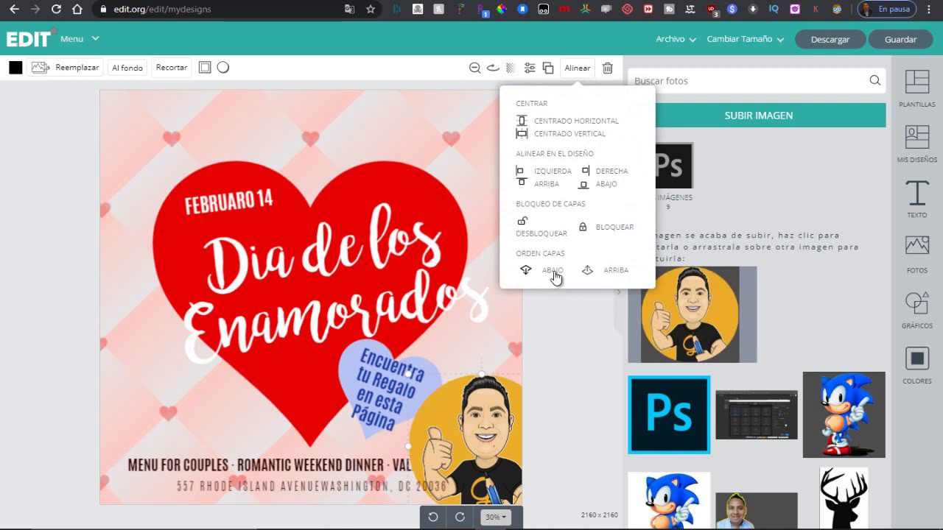
{"action": "left_click", "coordinate": [554, 273]}
{"action": "left_click", "coordinate": [555, 273]}
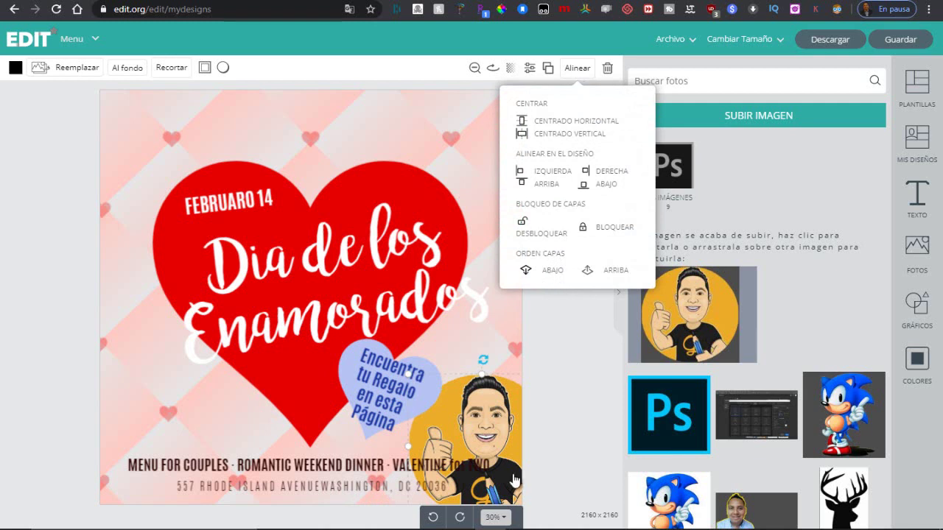
{"action": "left_click", "coordinate": [497, 393]}
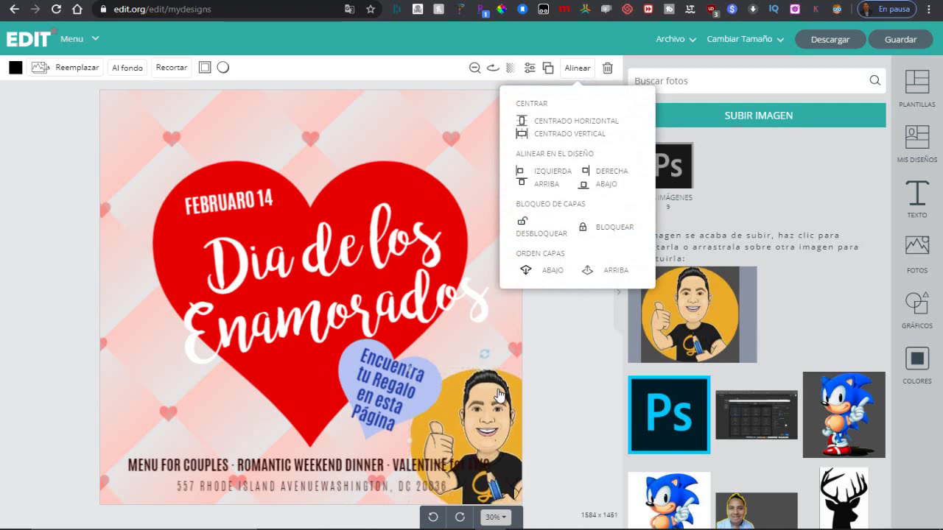
{"action": "left_click", "coordinate": [497, 394]}
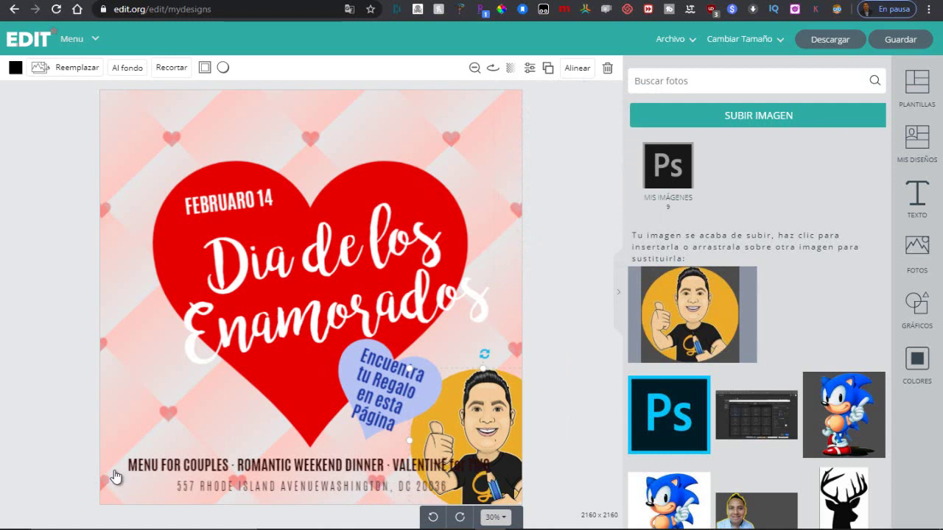
Step: Replace 'MENU FOR COUPLES' in the bottom line with 'Tazas Personalizadas'
{"action": "left_click", "coordinate": [164, 474]}
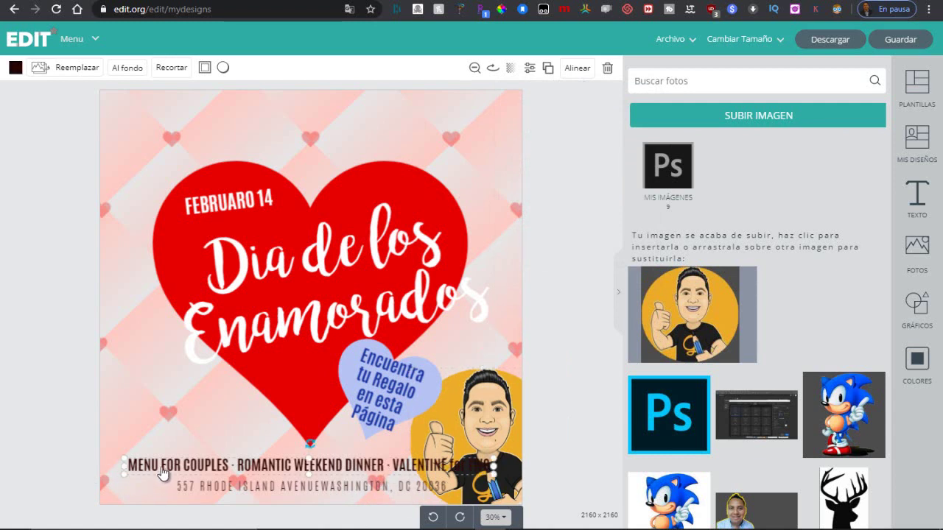
{"action": "double_click", "coordinate": [171, 465]}
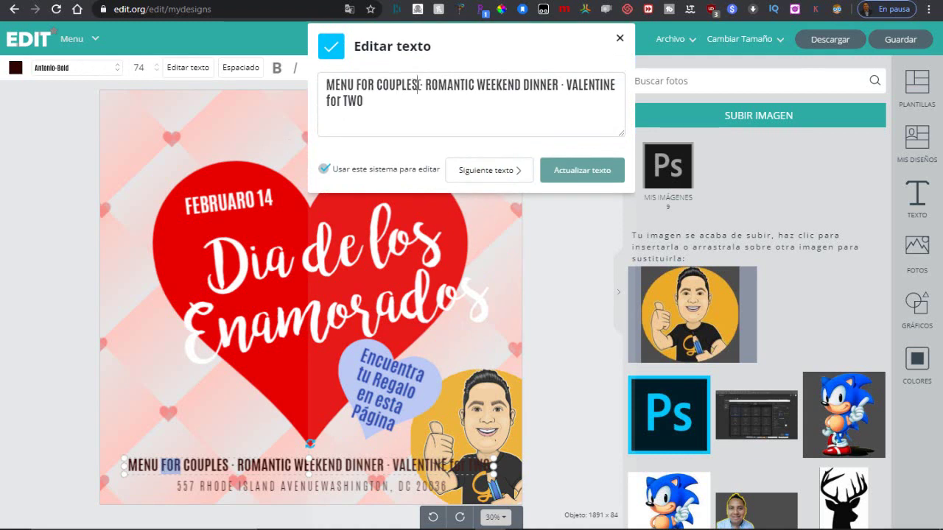
{"action": "left_click_drag", "start_coordinate": [416, 84], "coordinate": [324, 84]}
{"action": "key", "text": "BackSpace"}
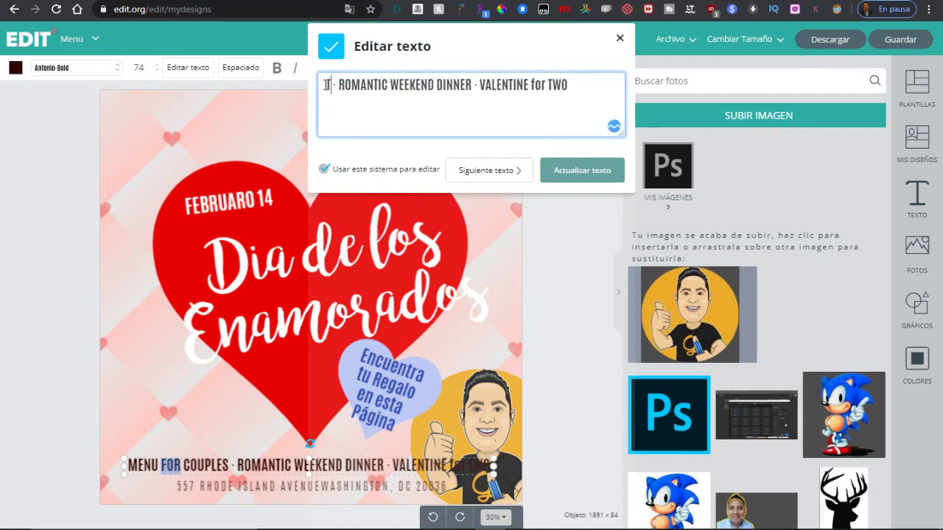
{"action": "type", "text": "Tazas"}
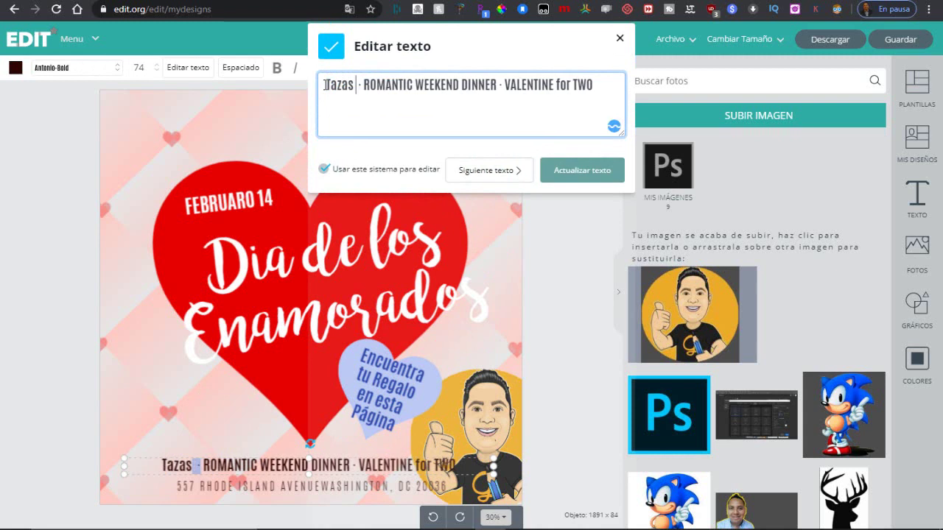
{"action": "type", "text": " Pers"}
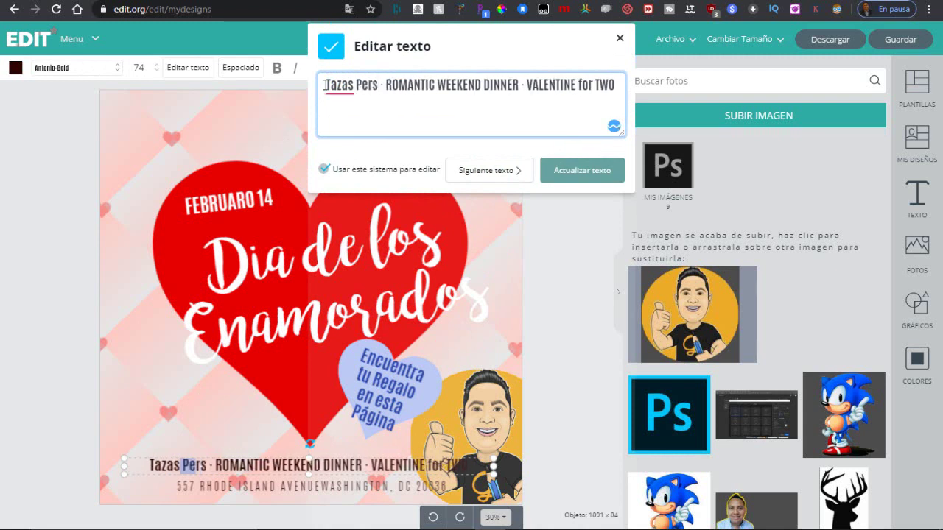
{"action": "type", "text": "onaliza"}
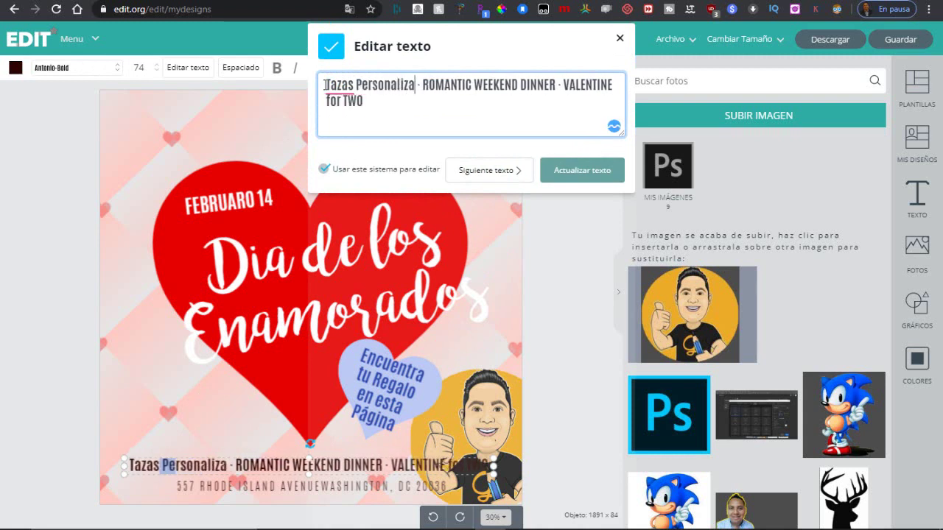
{"action": "type", "text": "das"}
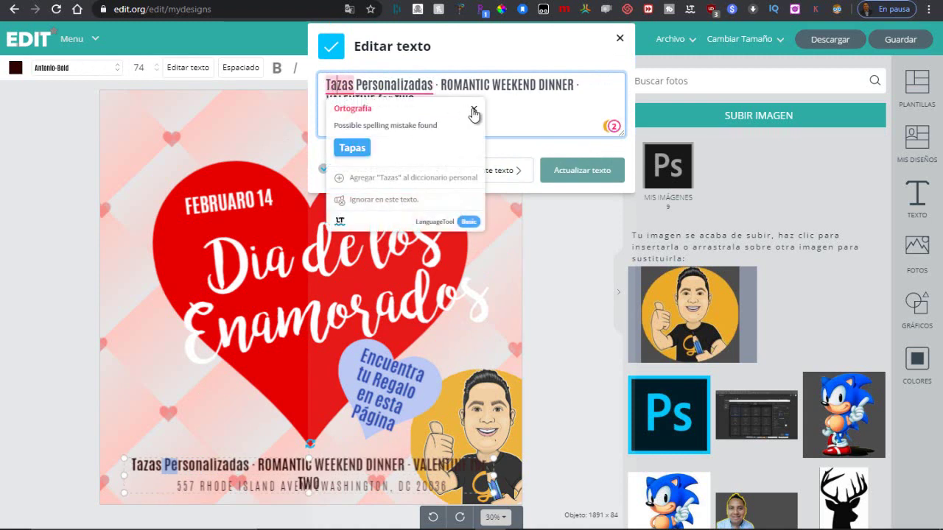
{"action": "left_click", "coordinate": [529, 109]}
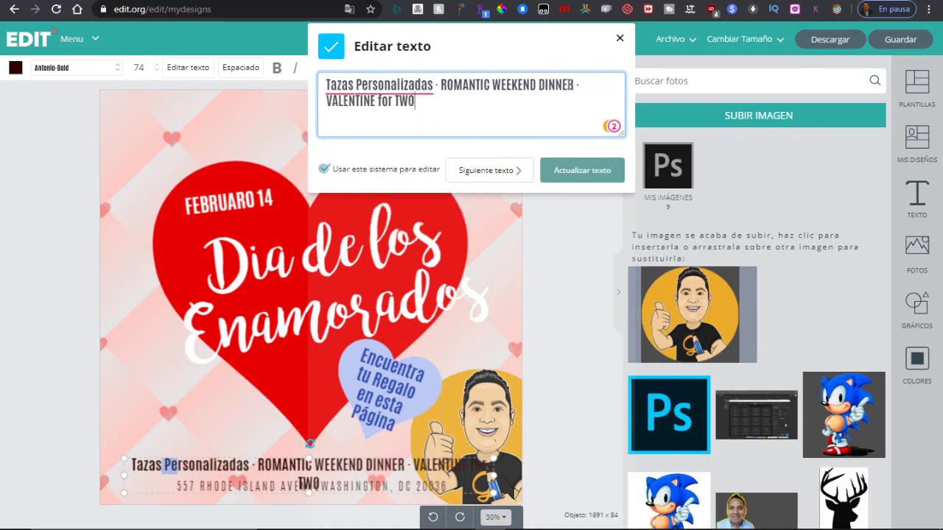
Step: Replace the remaining words with 'Fundas para tel' (capital F) and 'Pop Socket y mas...'
{"action": "left_click_drag", "start_coordinate": [574, 84], "coordinate": [442, 85]}
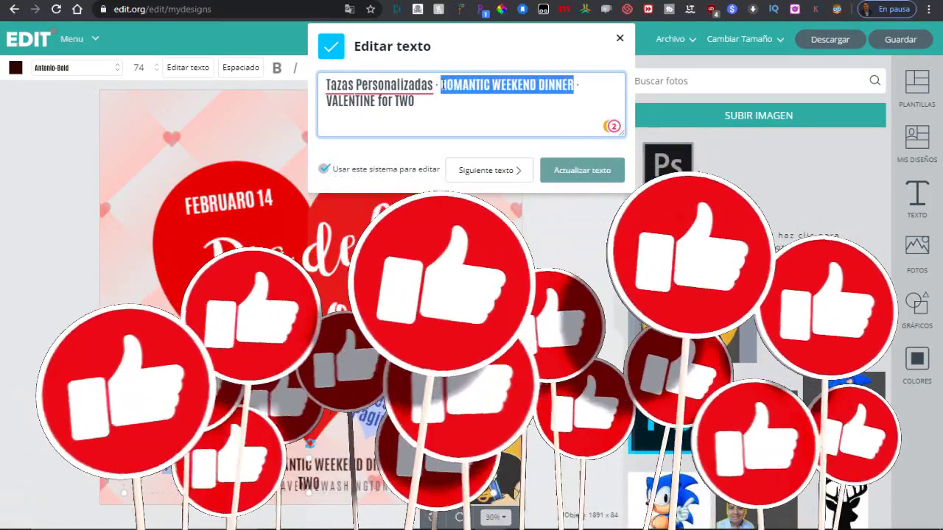
{"action": "type", "text": "fundas "}
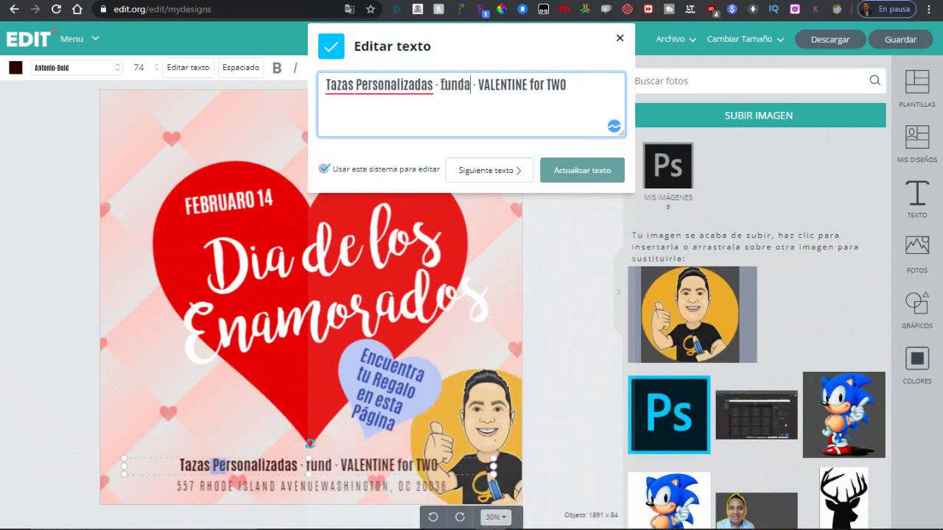
{"action": "type", "text": "para "}
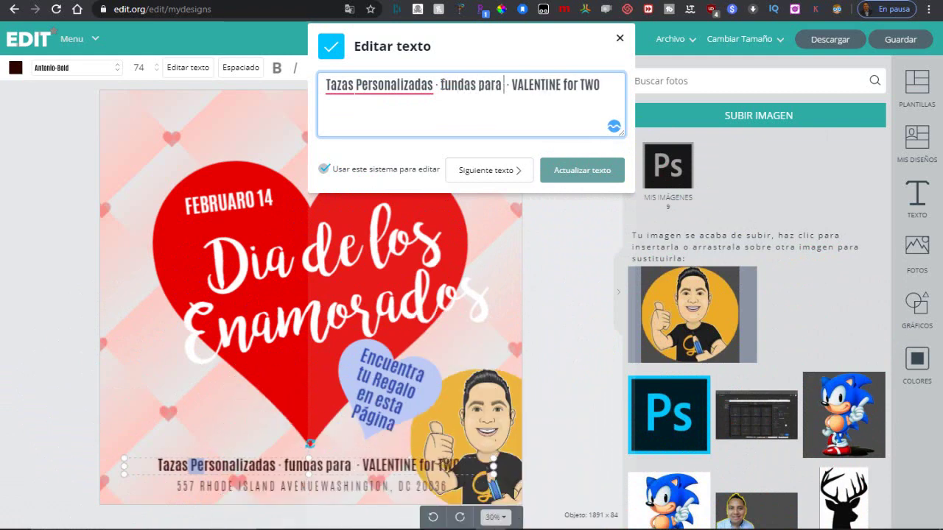
{"action": "type", "text": "tel"}
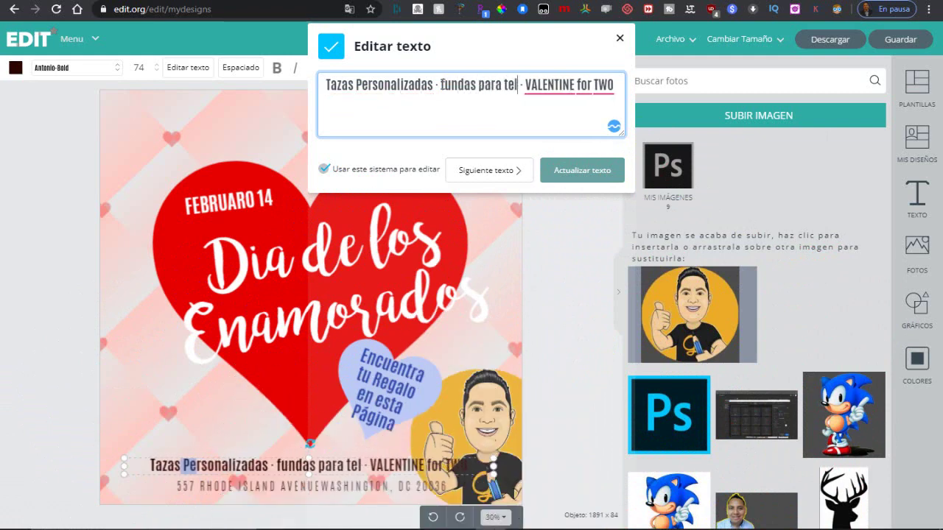
{"action": "left_click", "coordinate": [457, 86]}
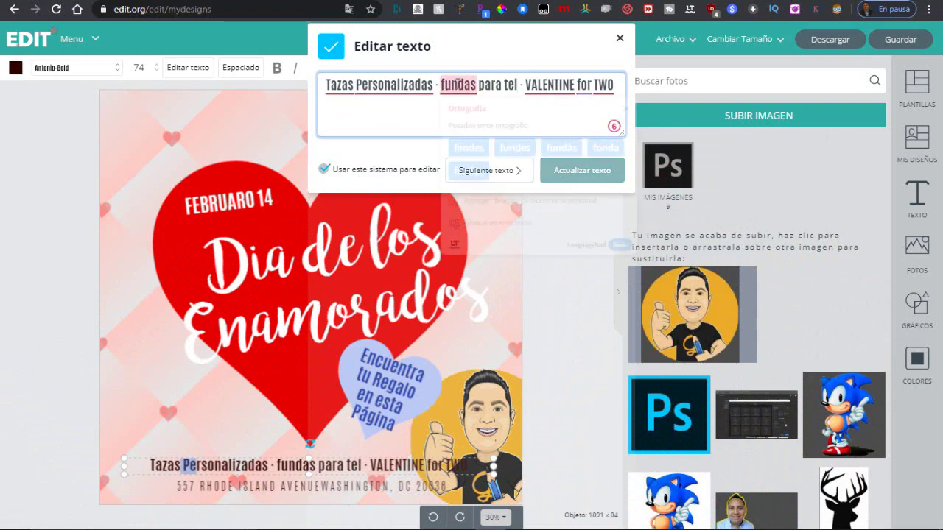
{"action": "left_click", "coordinate": [442, 85]}
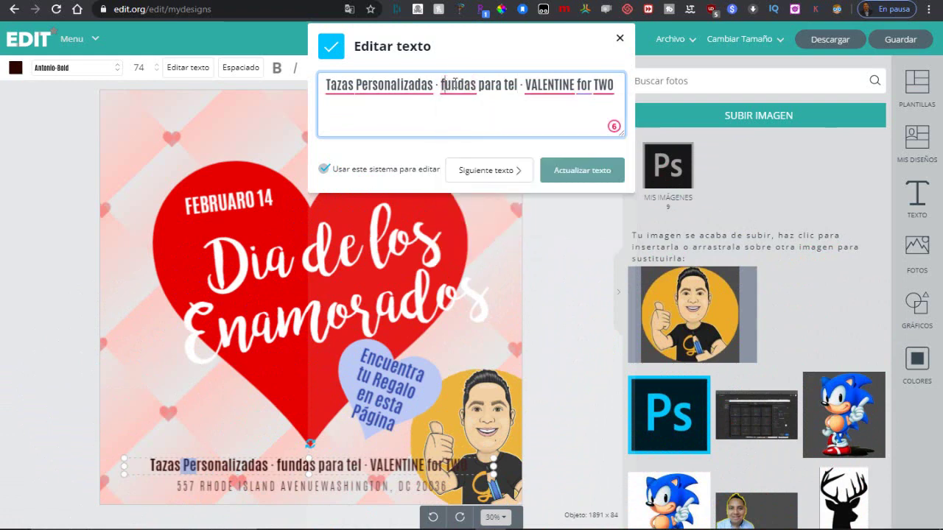
{"action": "key", "text": "BackSpace"}
{"action": "type", "text": "F"}
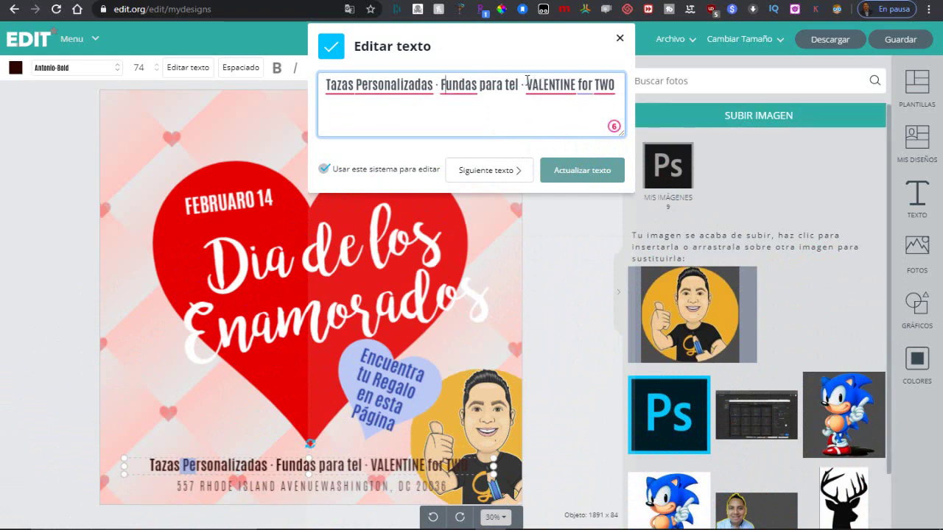
{"action": "left_click_drag", "start_coordinate": [532, 84], "coordinate": [621, 83]}
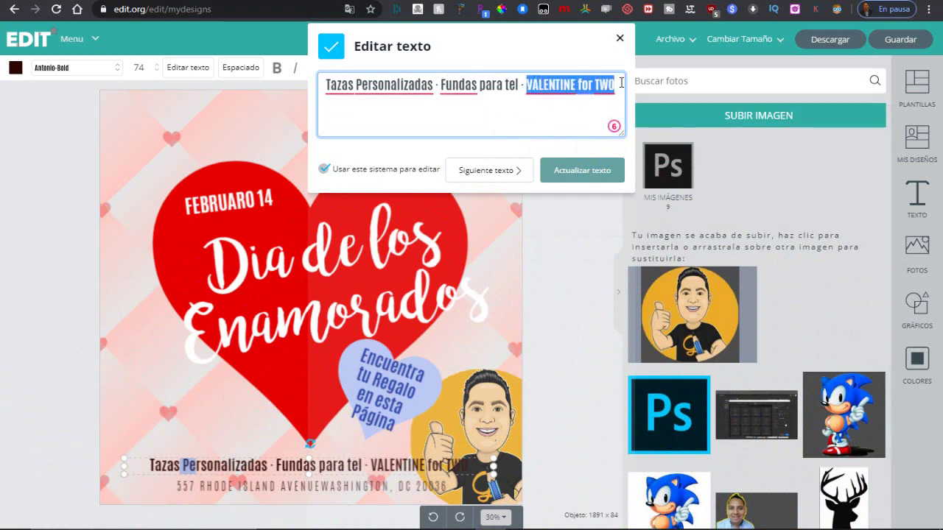
{"action": "type", "text": "Pop"}
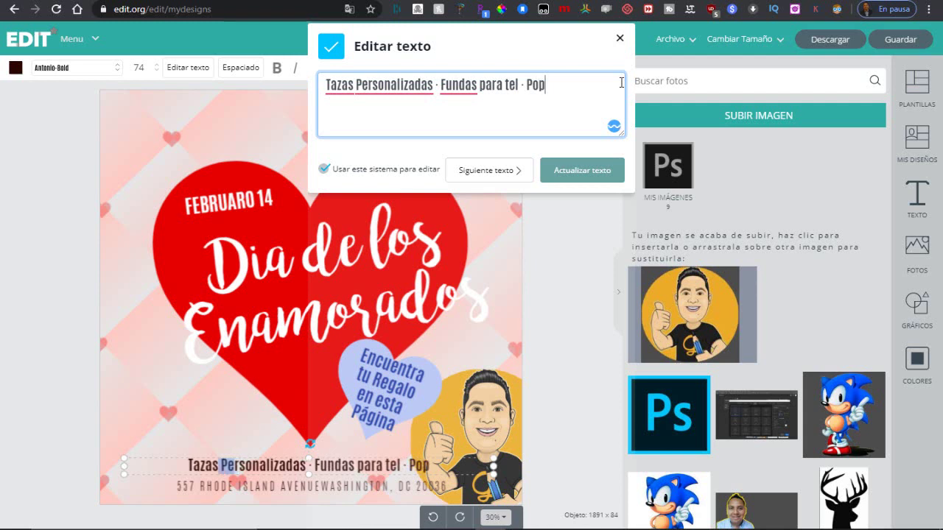
{"action": "type", "text": " S"}
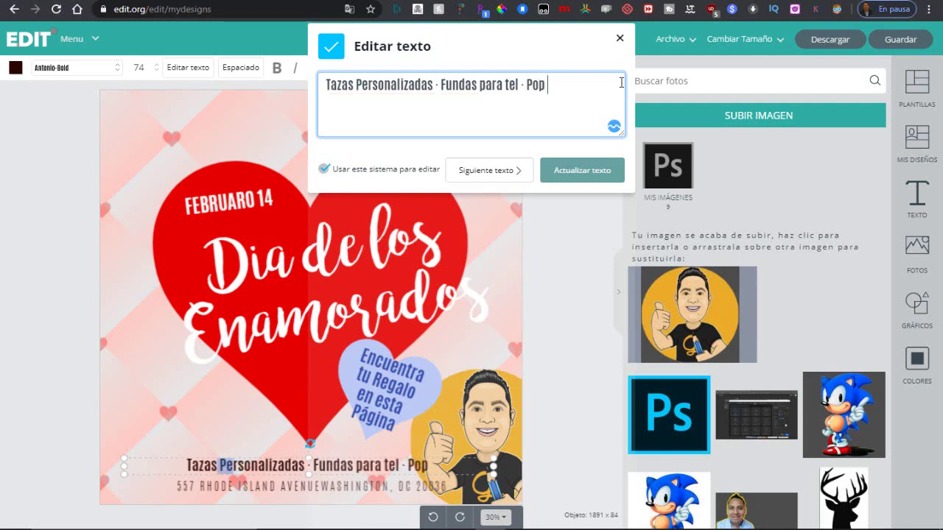
{"action": "type", "text": "ocke"}
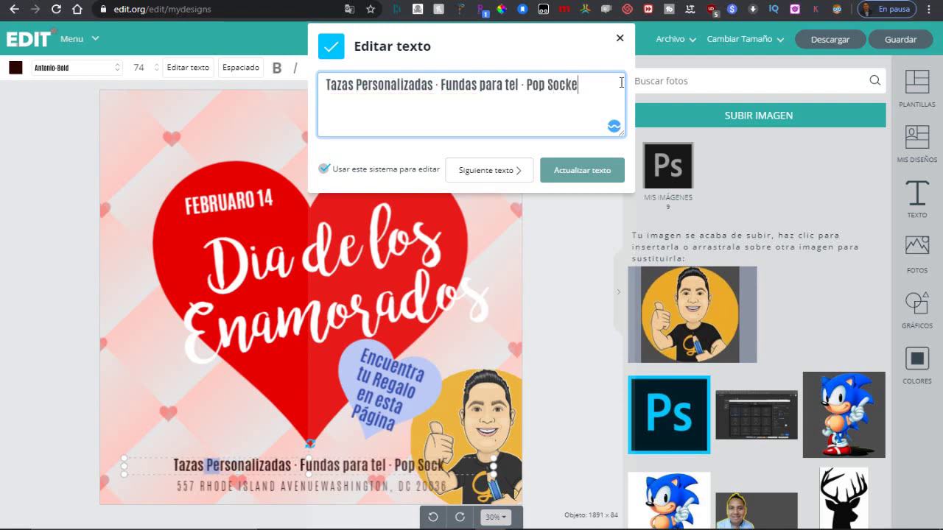
{"action": "type", "text": "t"}
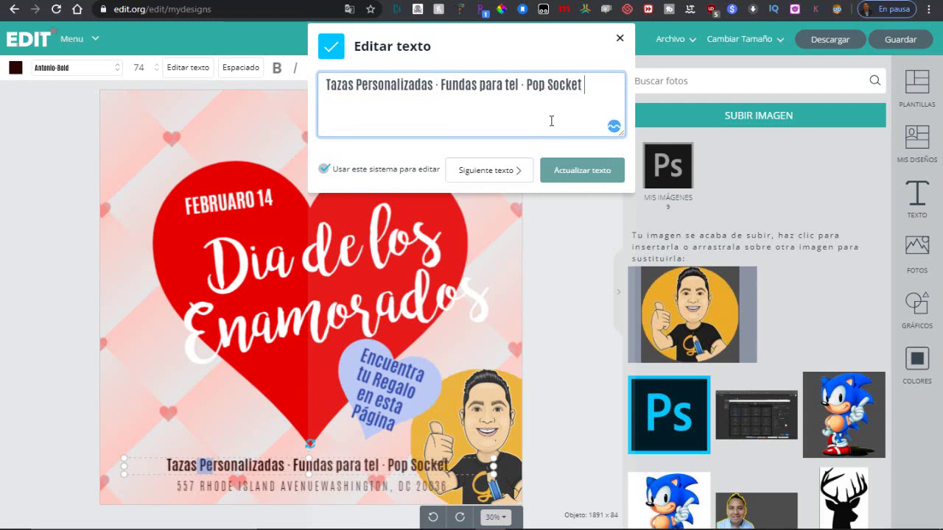
{"action": "type", "text": " y mas"}
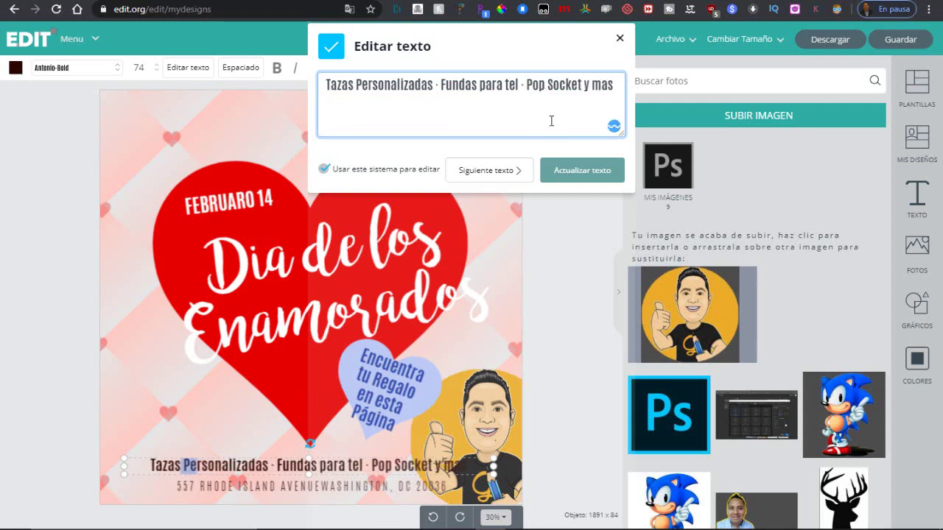
{"action": "type", "text": "..."}
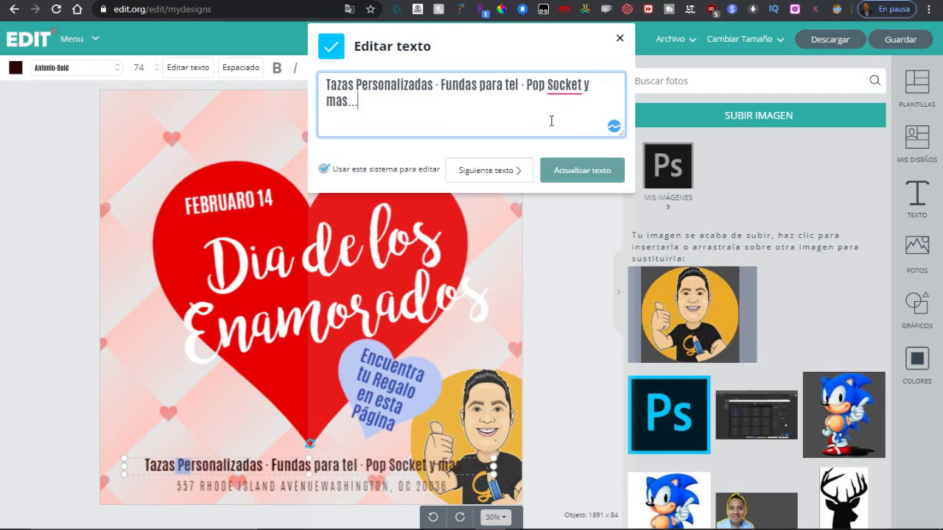
Step: Apply the new product line text, colour it blue, and select the address line beneath
{"action": "left_click", "coordinate": [603, 177]}
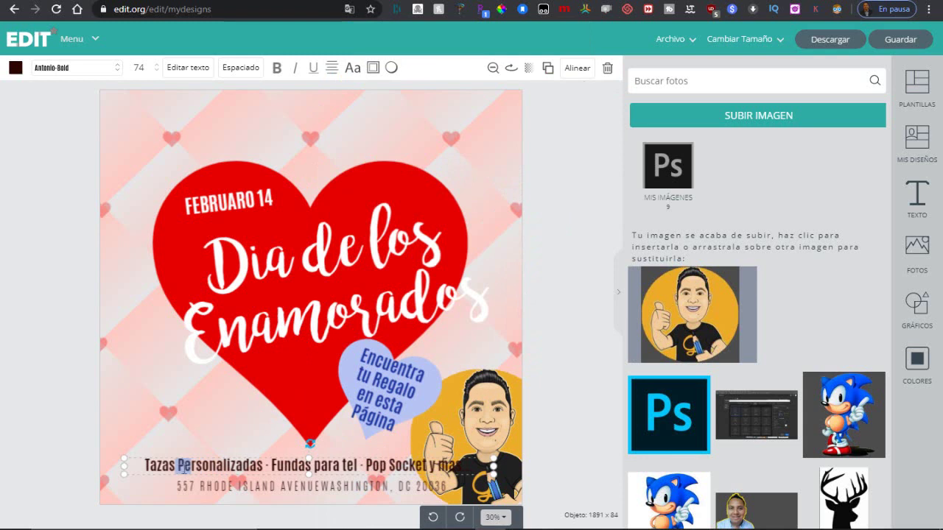
{"action": "triple_click", "coordinate": [182, 466]}
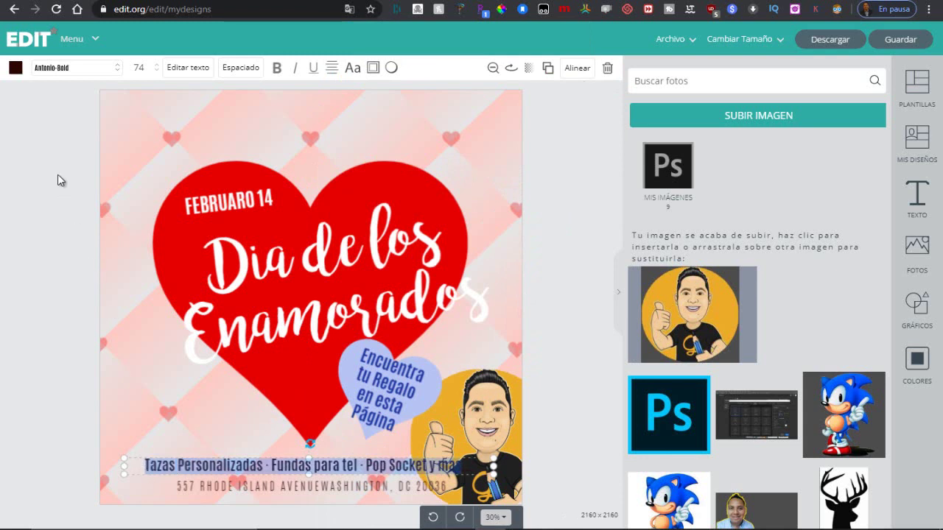
{"action": "left_click", "coordinate": [15, 70]}
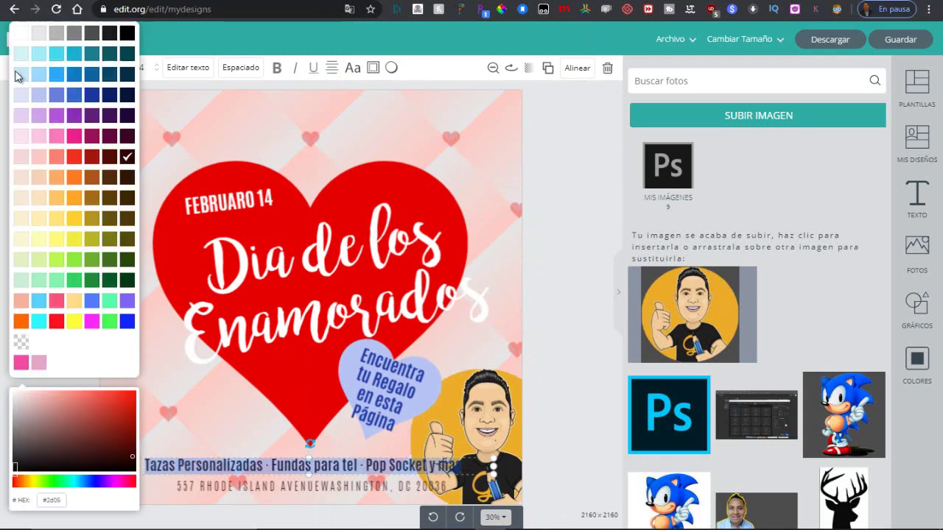
{"action": "left_click", "coordinate": [74, 321]}
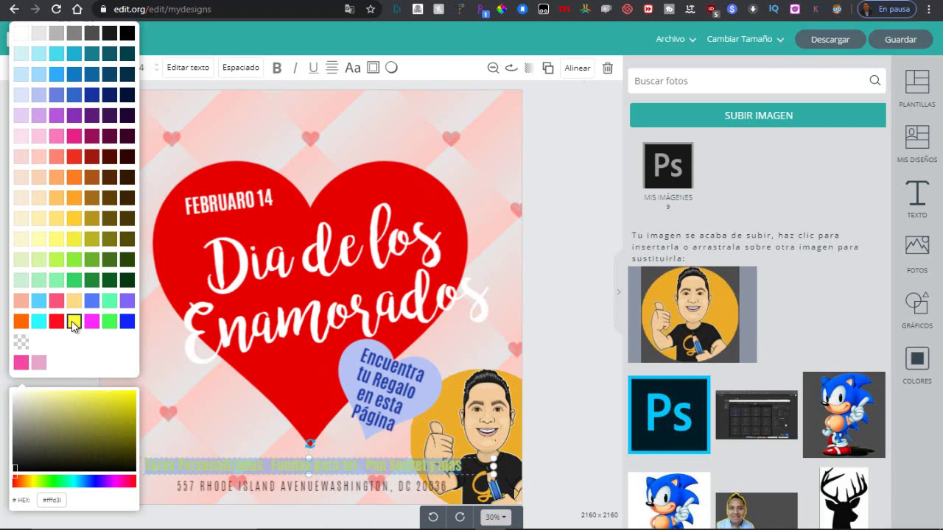
{"action": "left_click", "coordinate": [127, 322]}
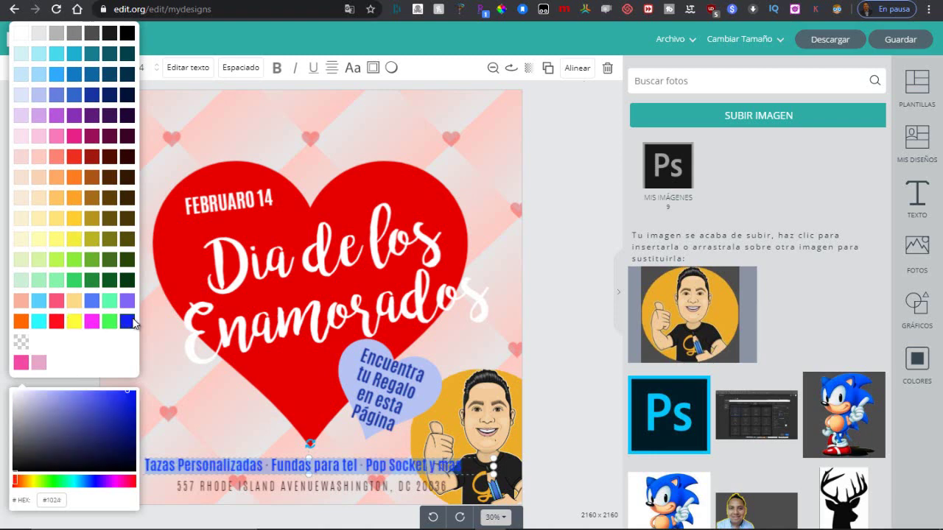
{"action": "left_click", "coordinate": [560, 188]}
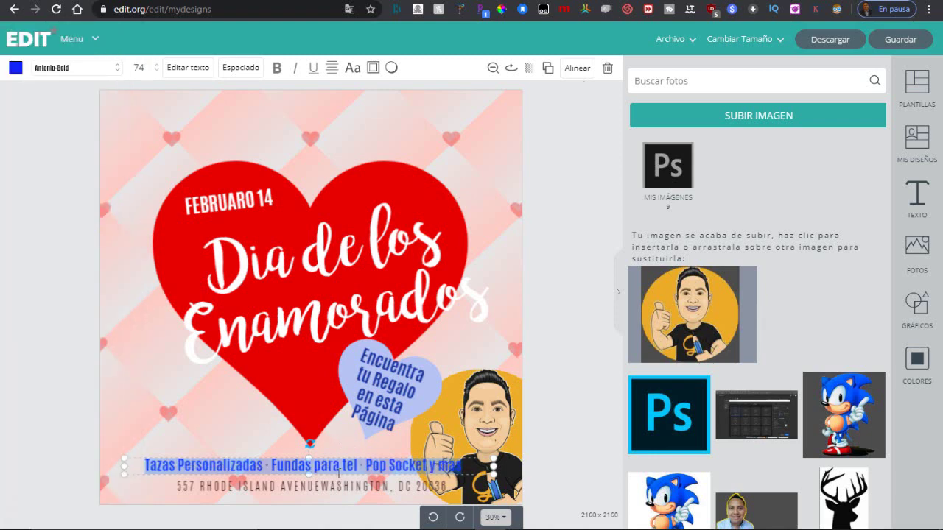
{"action": "left_click", "coordinate": [319, 490]}
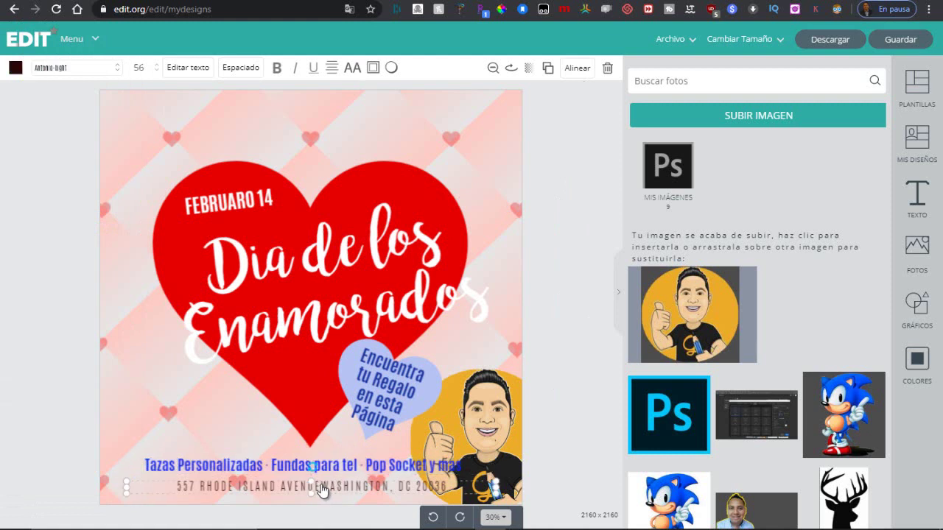
Step: Delete the address line and move the blue product line to the bottom-left edge
{"action": "key", "text": "Delete"}
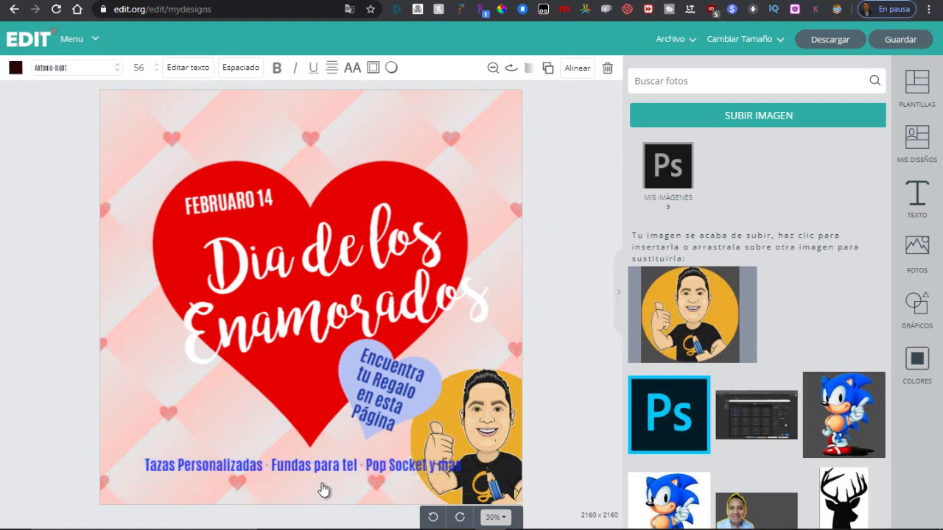
{"action": "mouse_move", "coordinate": [322, 471]}
{"action": "left_mouse_down"}
{"action": "mouse_move", "coordinate": [314, 486]}
{"action": "mouse_move", "coordinate": [283, 486]}
{"action": "left_mouse_up"}
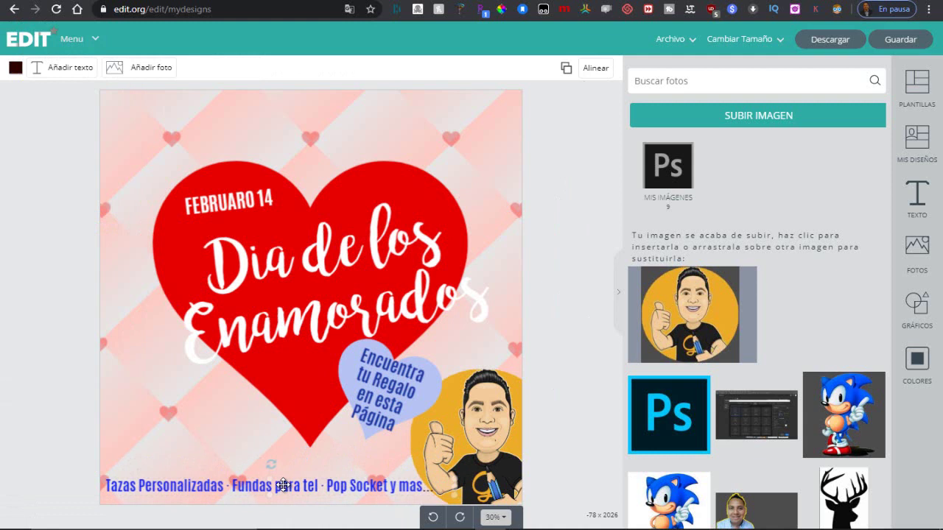
{"action": "left_click_drag", "start_coordinate": [283, 486], "coordinate": [285, 488]}
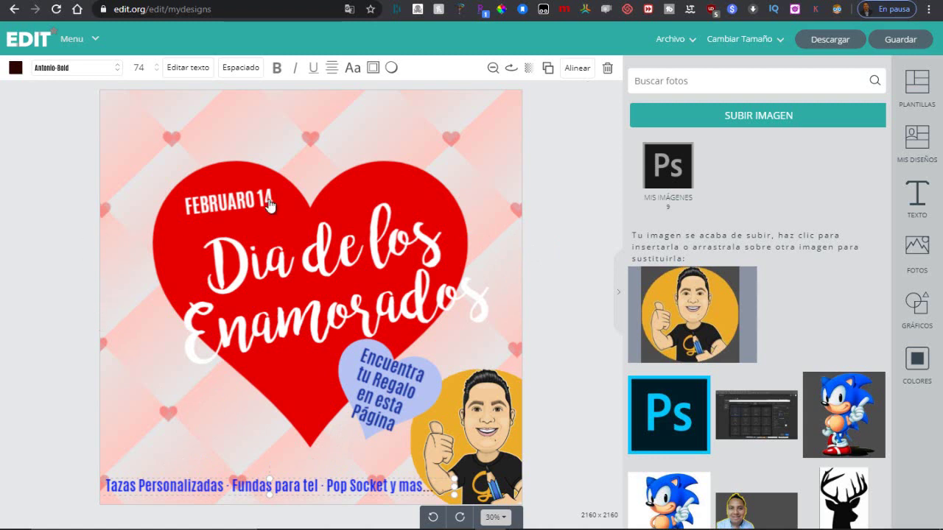
{"action": "left_click", "coordinate": [56, 68]}
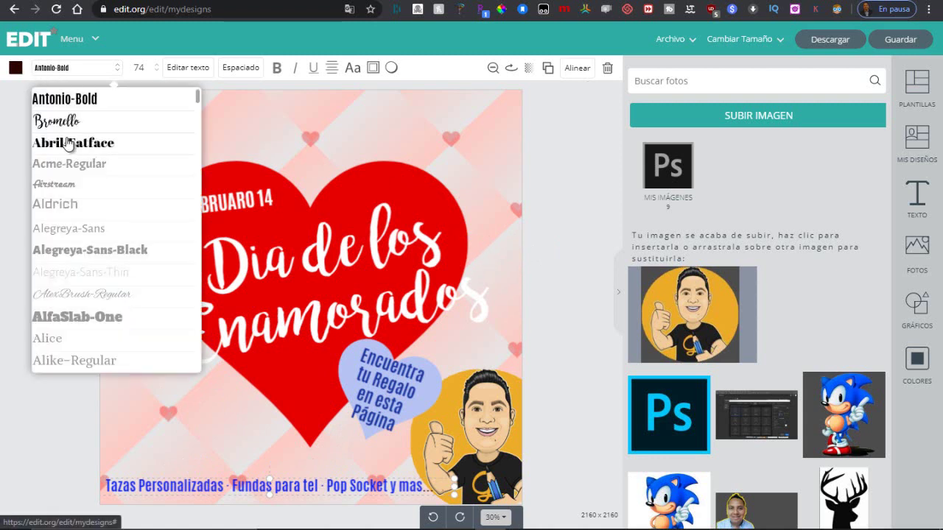